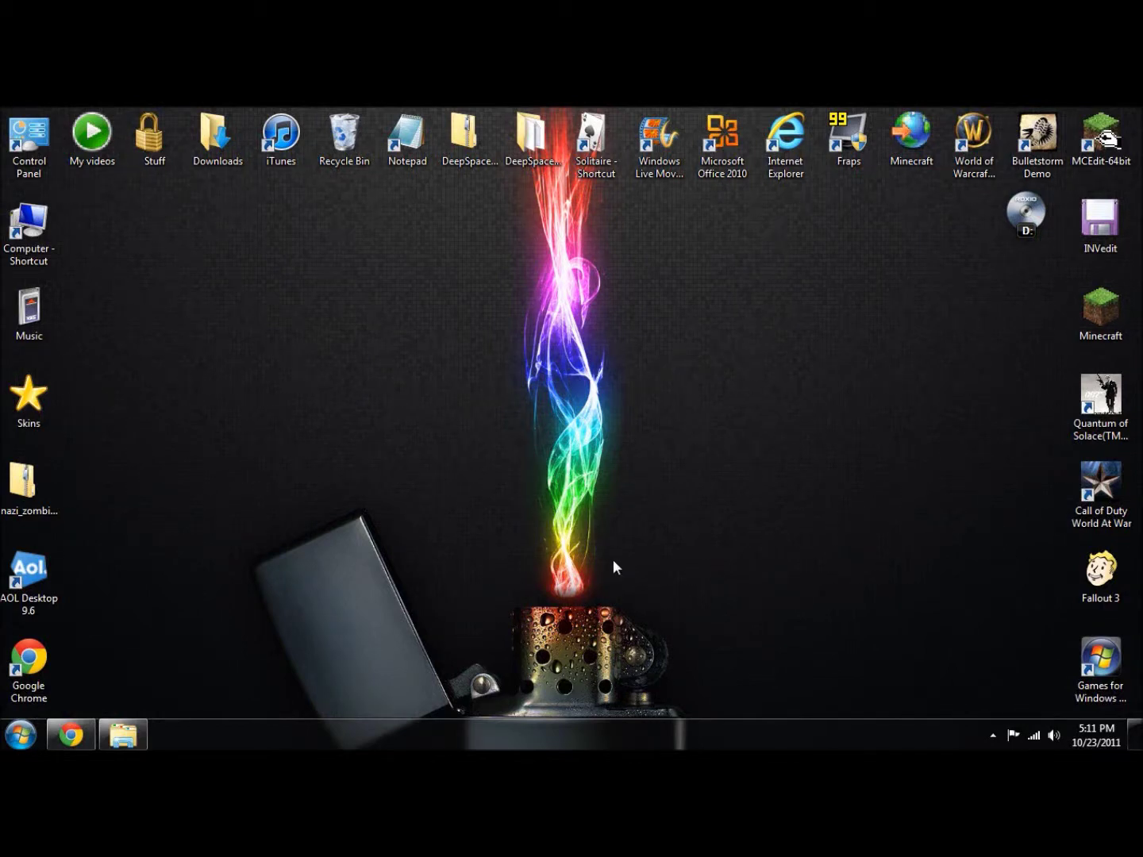
Step: Bring the CustomCoD Nazi Zombie Maps downloads page forward and scroll to the bottom of its list
click(72, 736)
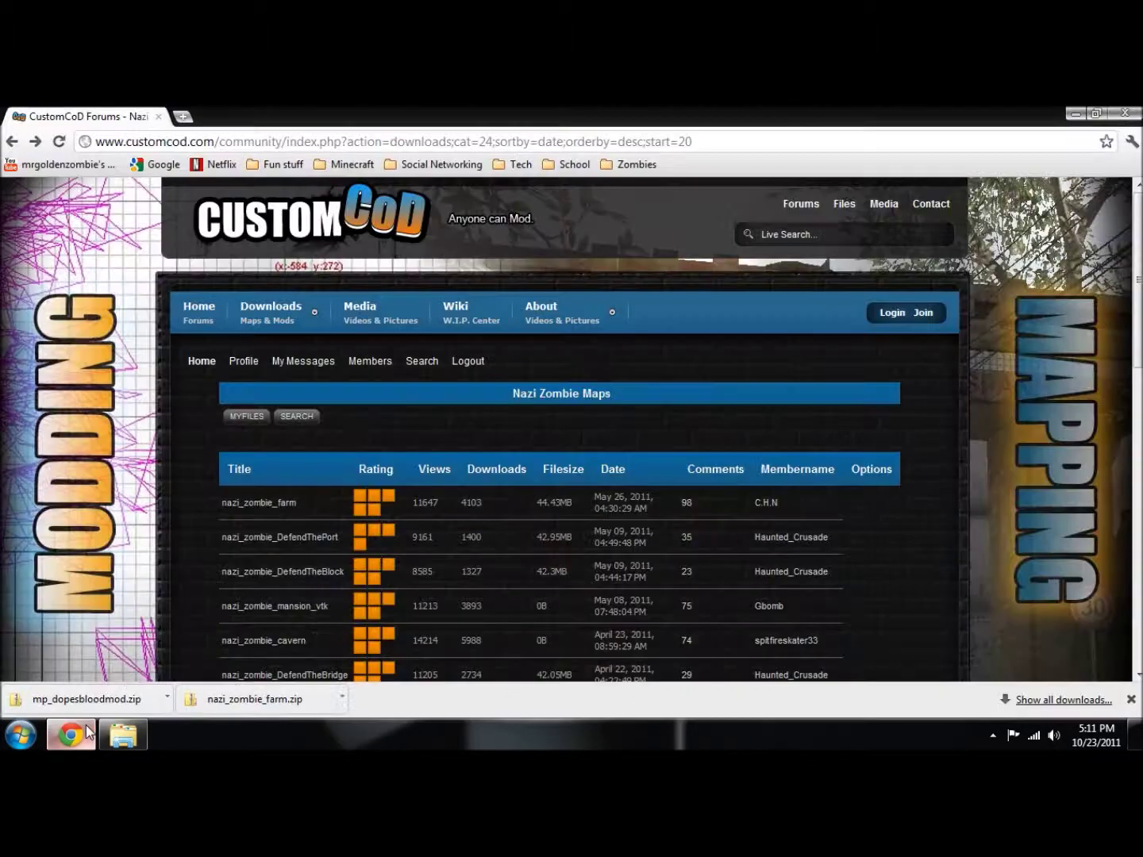
click(627, 165)
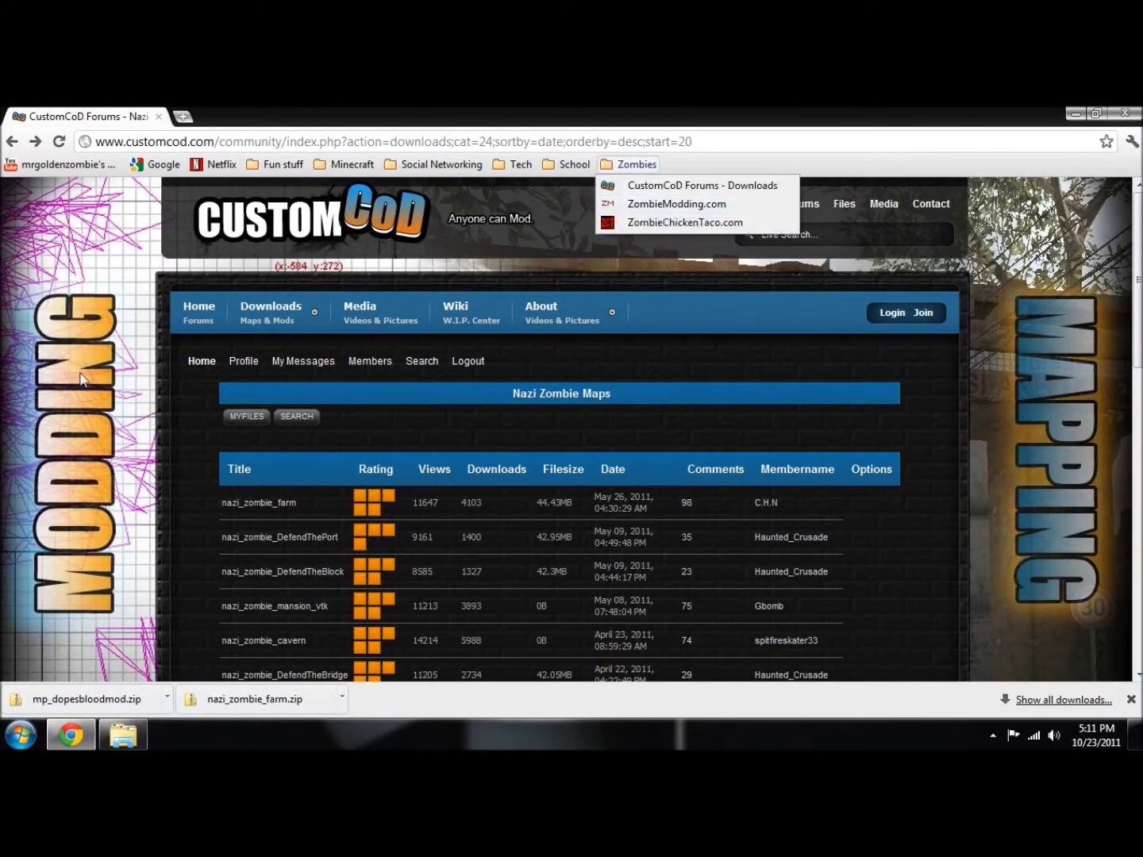
click(1138, 274)
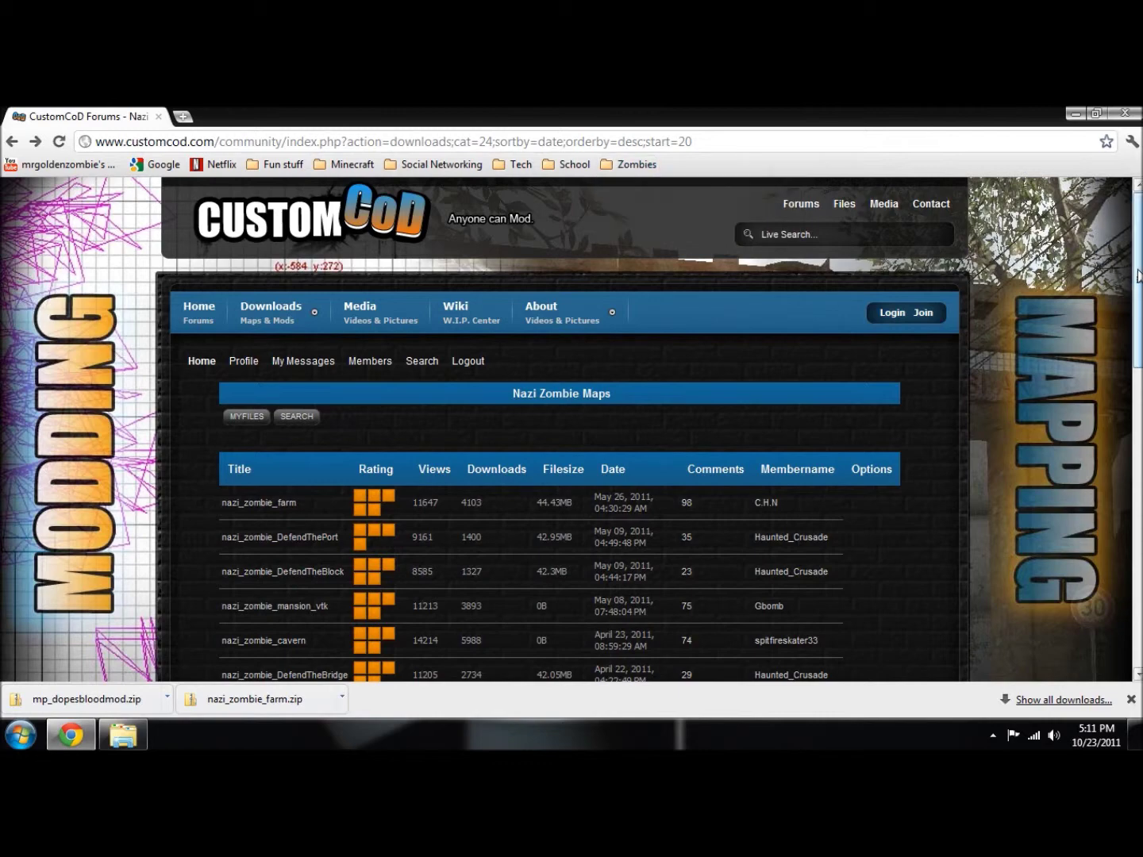
drag(1138, 275, 1103, 399)
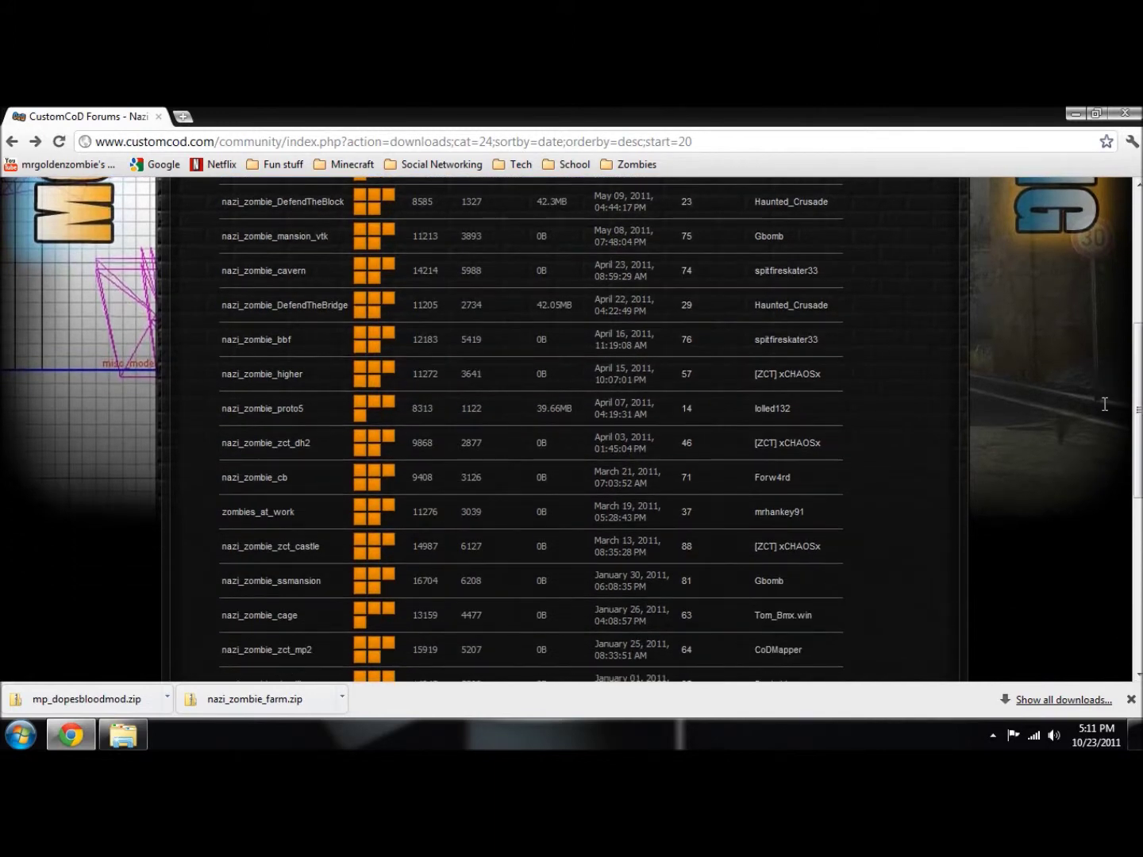
drag(1126, 432, 1123, 503)
scroll(404, 633, down, 3)
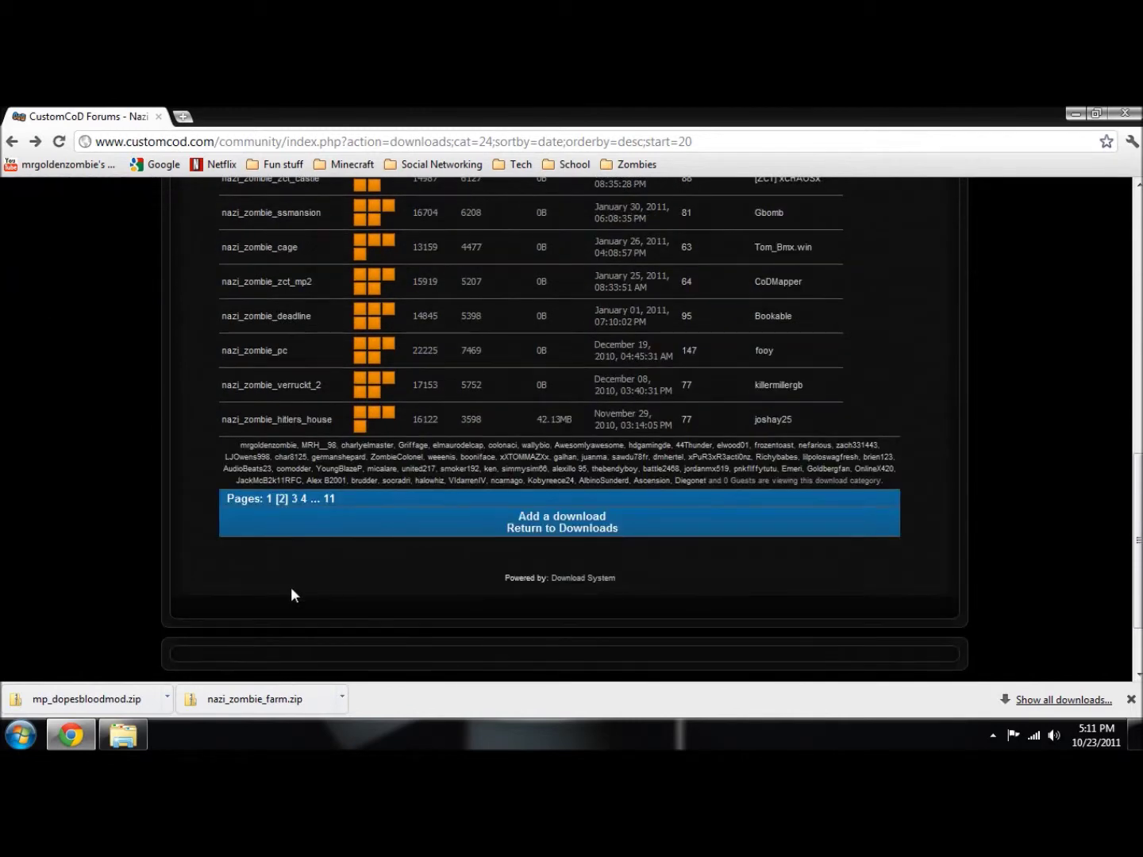
Step: Go to page 3 of the Nazi Zombie Maps downloads and scroll through it
click(295, 499)
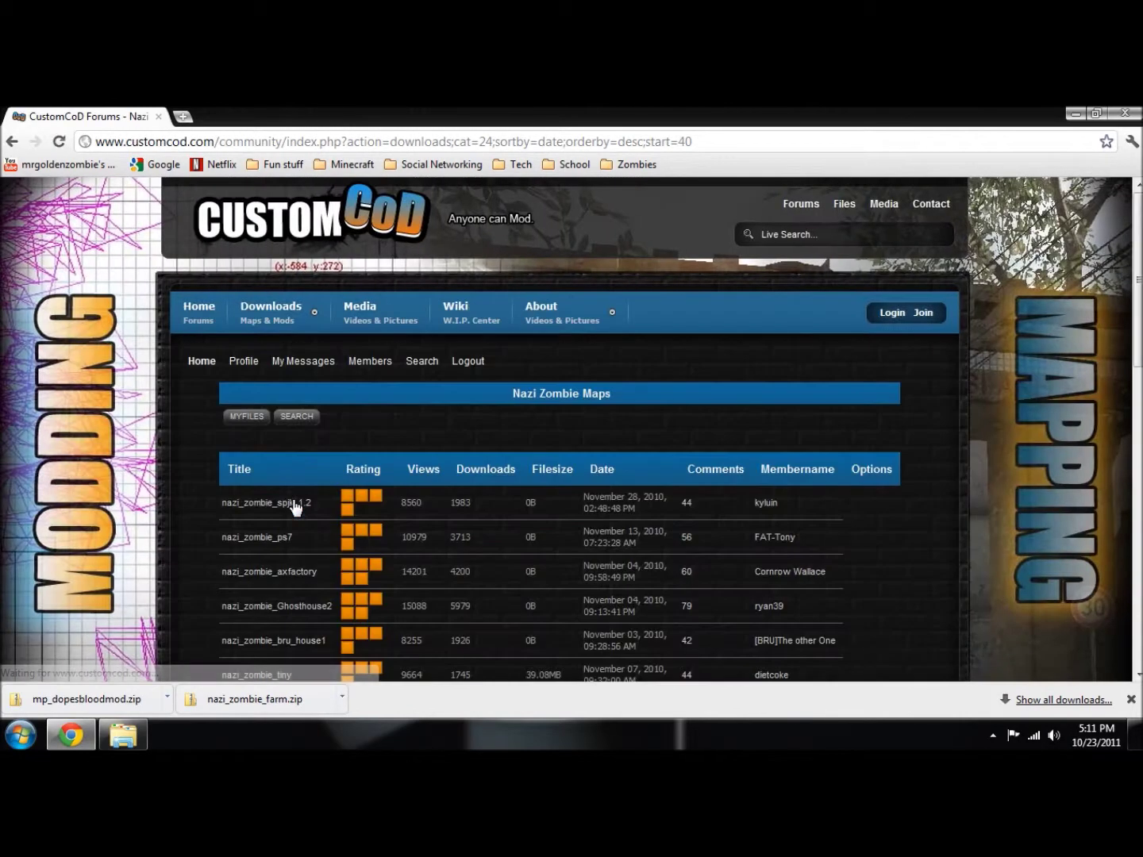
scroll(370, 521, down, 4)
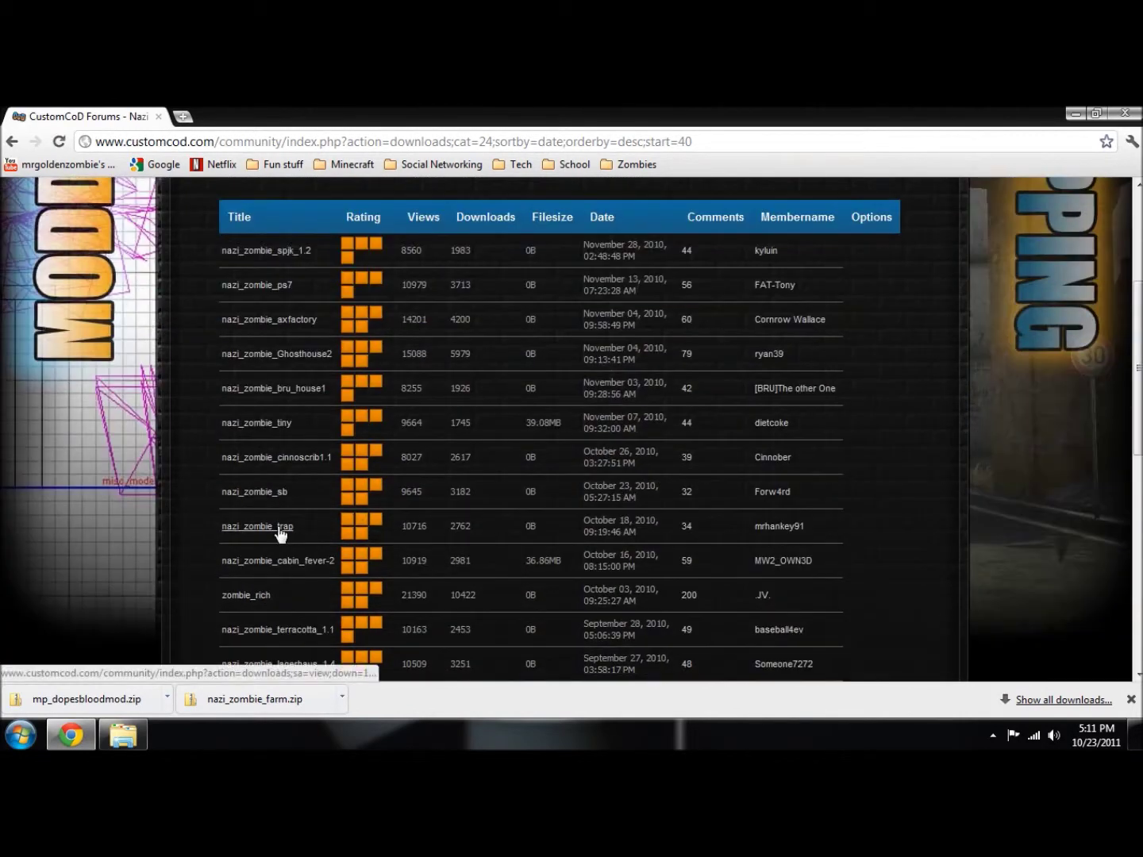
scroll(282, 536, down, 3)
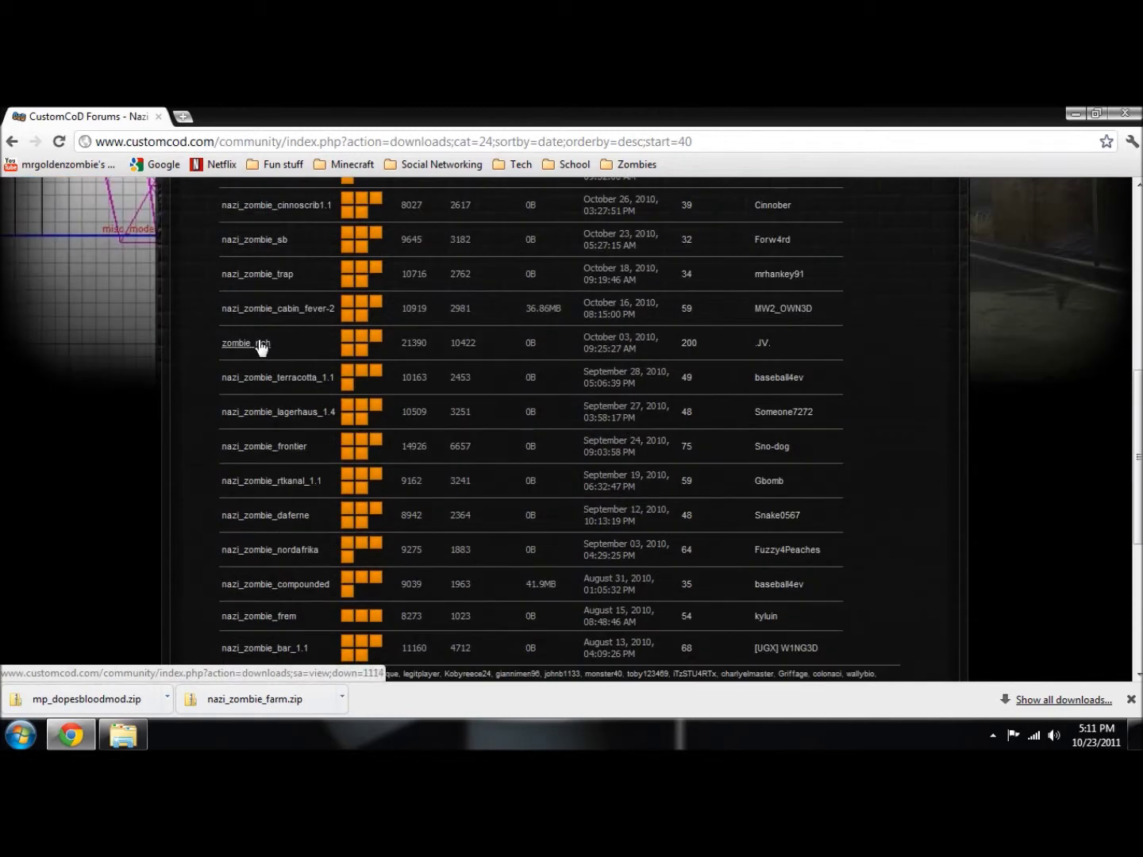
scroll(295, 627, down, 2)
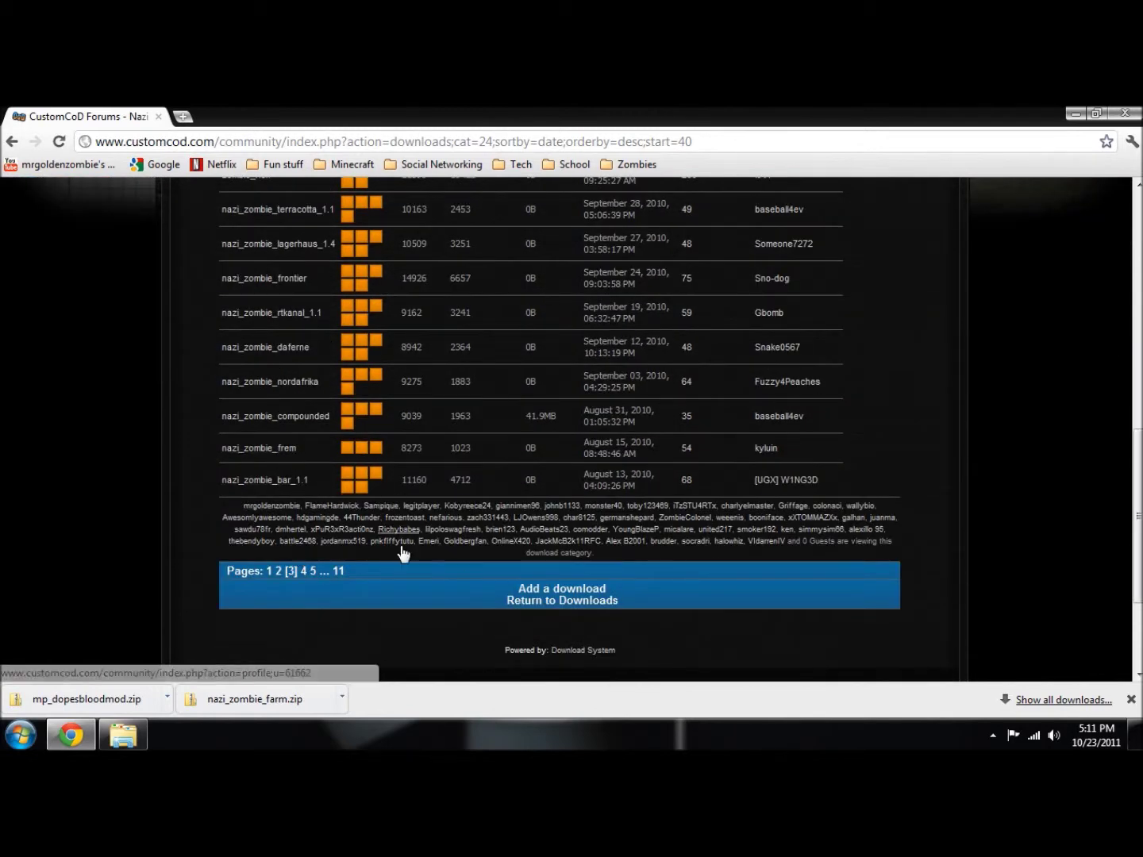
scroll(533, 635, down, 1)
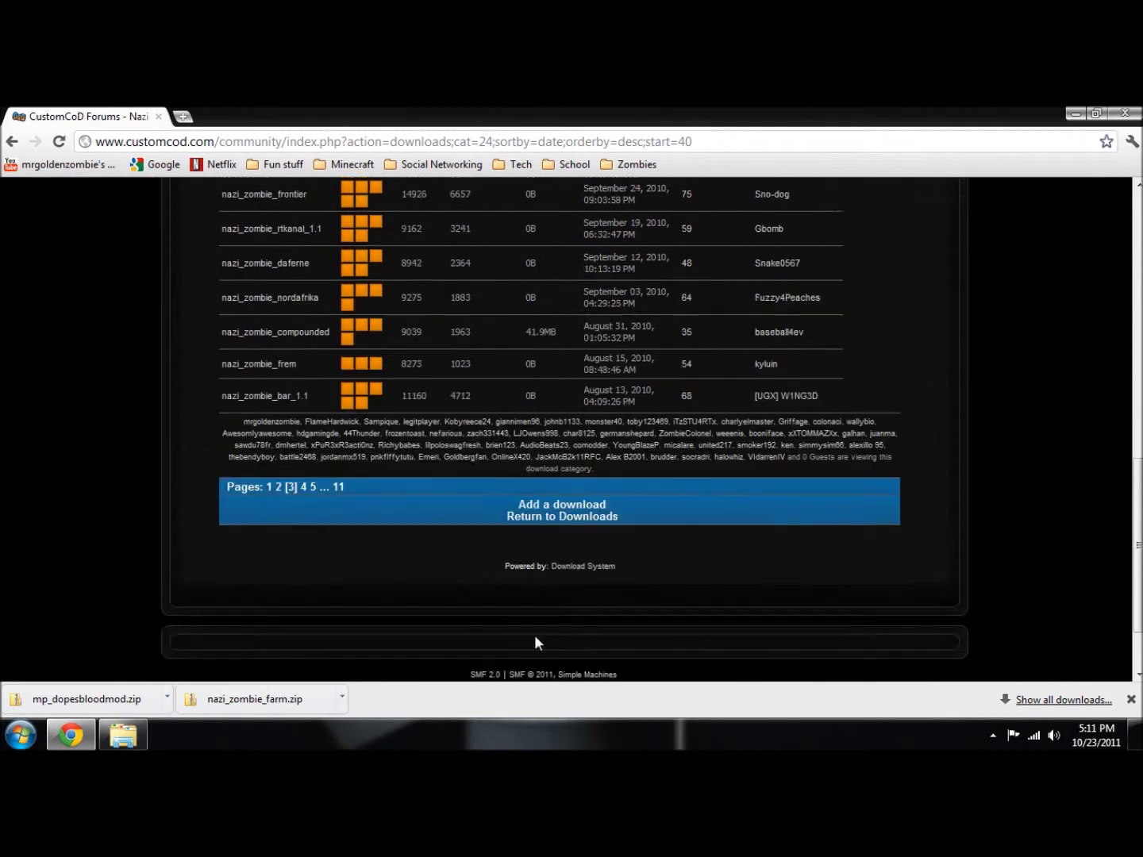
Step: Move to page 4 and open the nazi_zombie_warehouse entry
click(304, 488)
scroll(341, 480, down, 3)
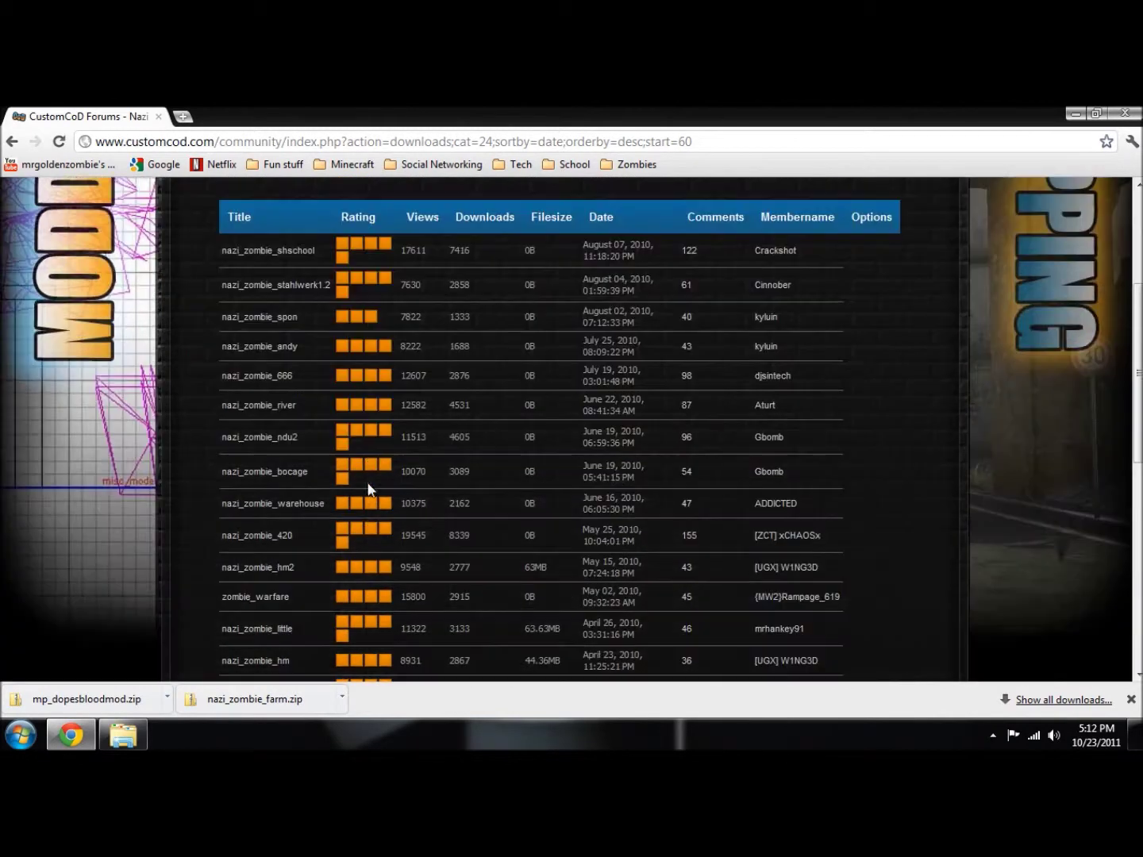
click(299, 508)
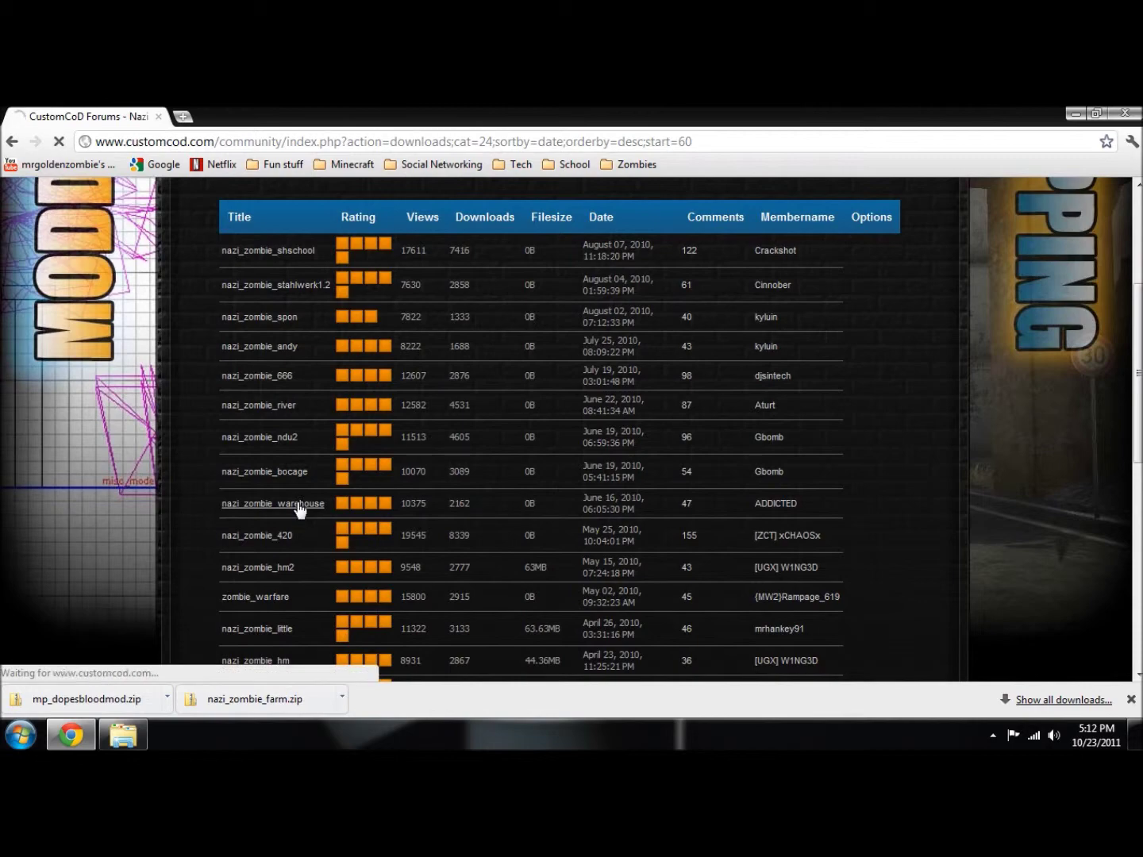
Step: Start downloading the nazi_zombie_warehouse zip and minimise Chrome to show the desktop
scroll(378, 511, down, 9)
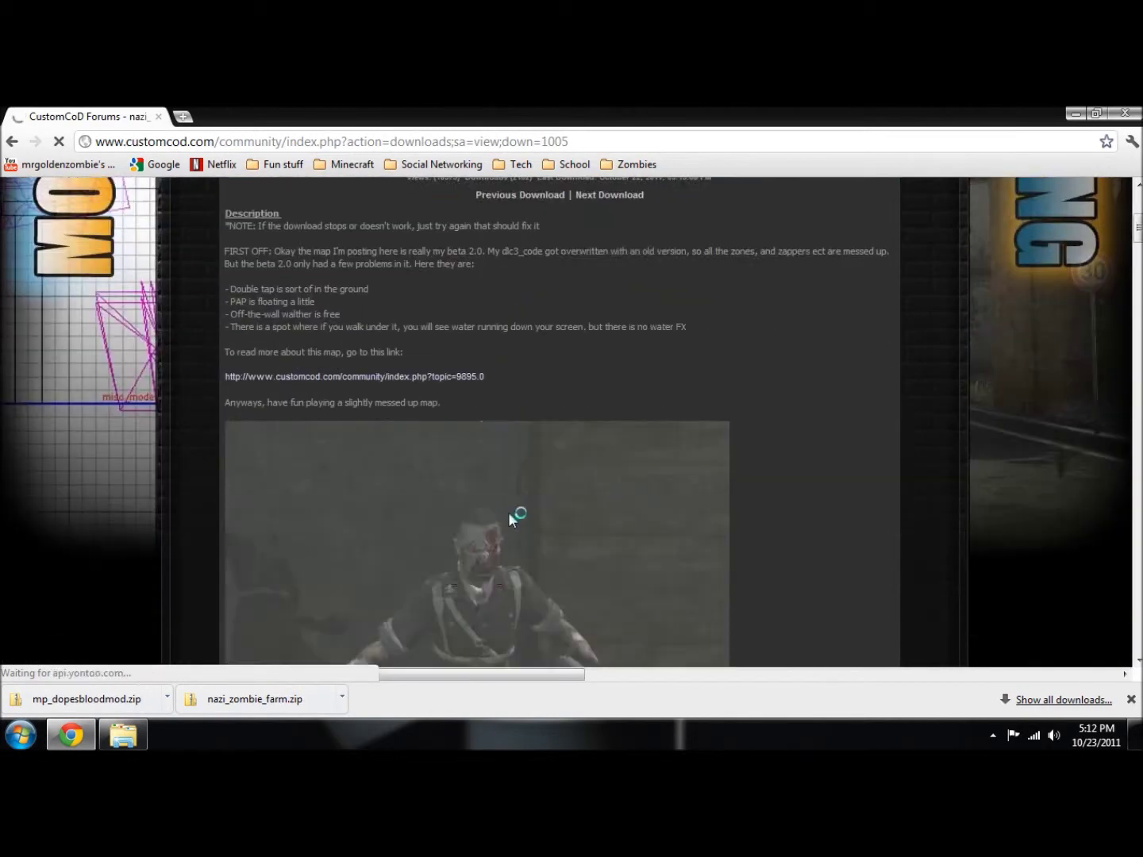
scroll(596, 503, down, 4)
scroll(579, 467, down, 4)
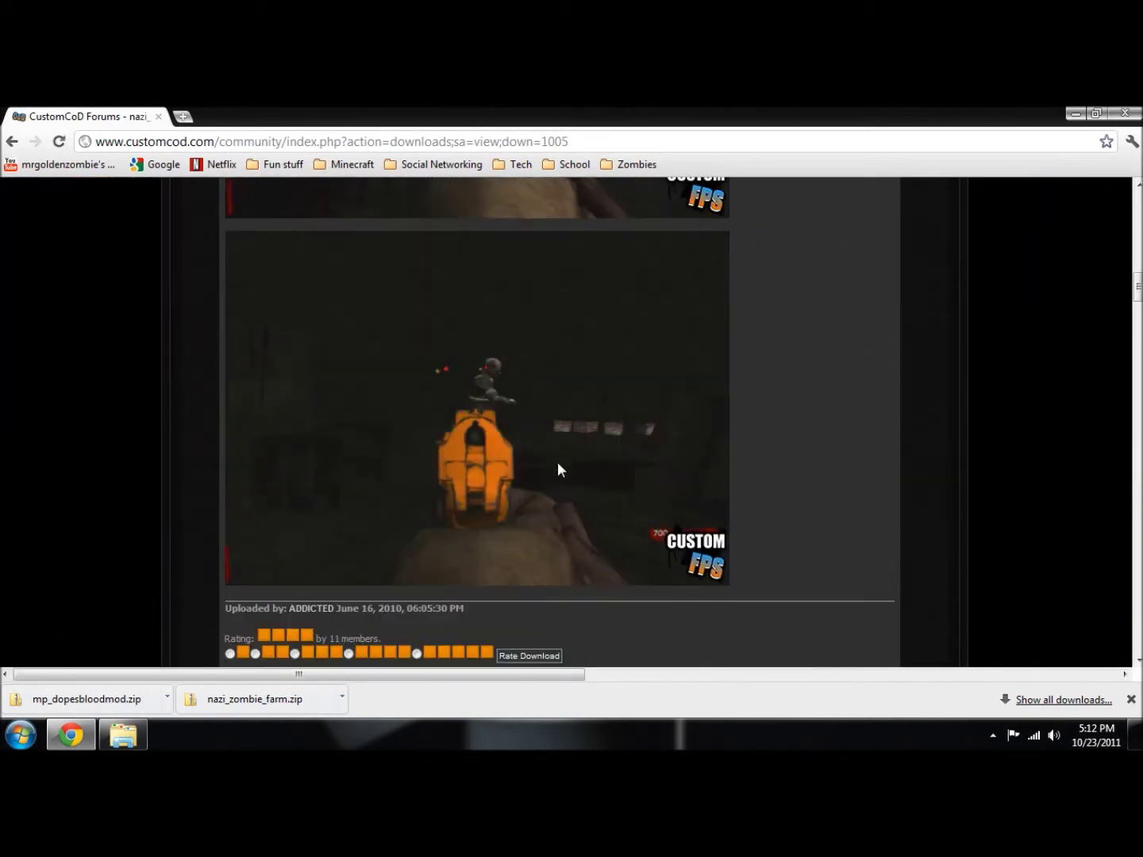
scroll(489, 475, down, 4)
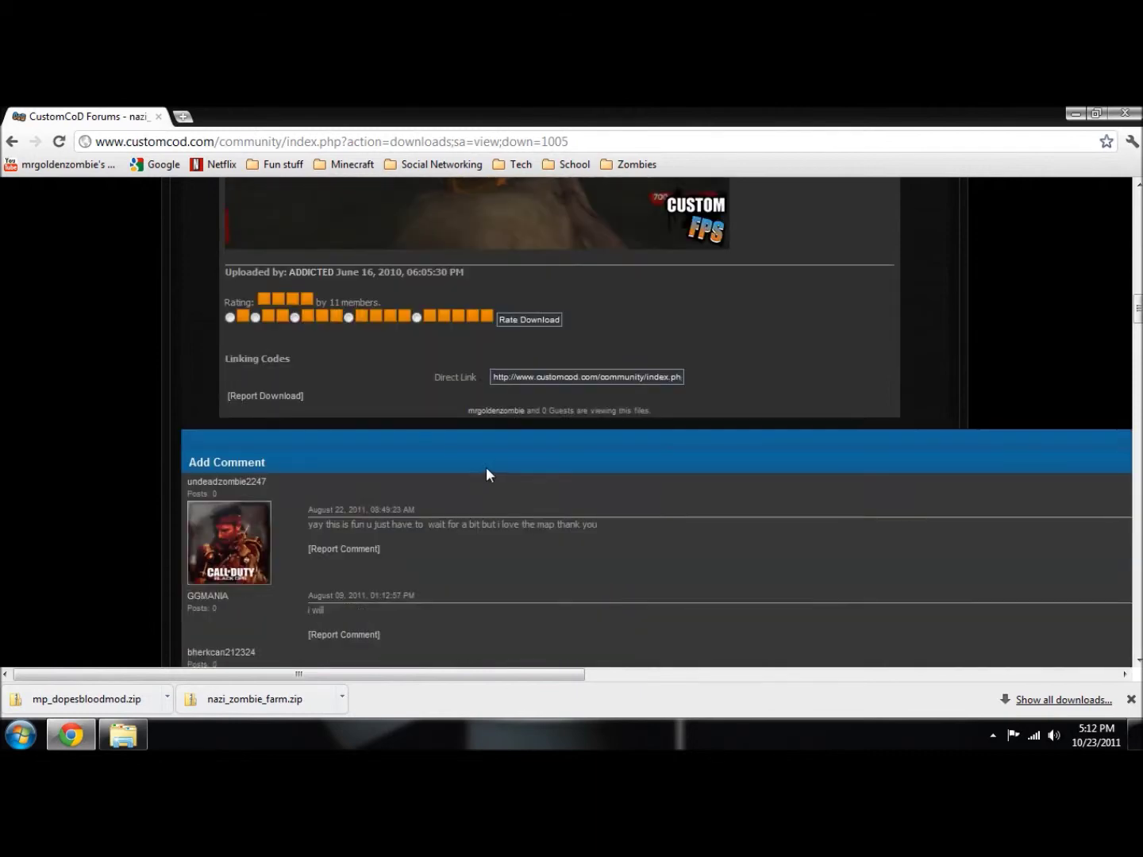
scroll(496, 448, up, 20)
scroll(496, 418, up, 2)
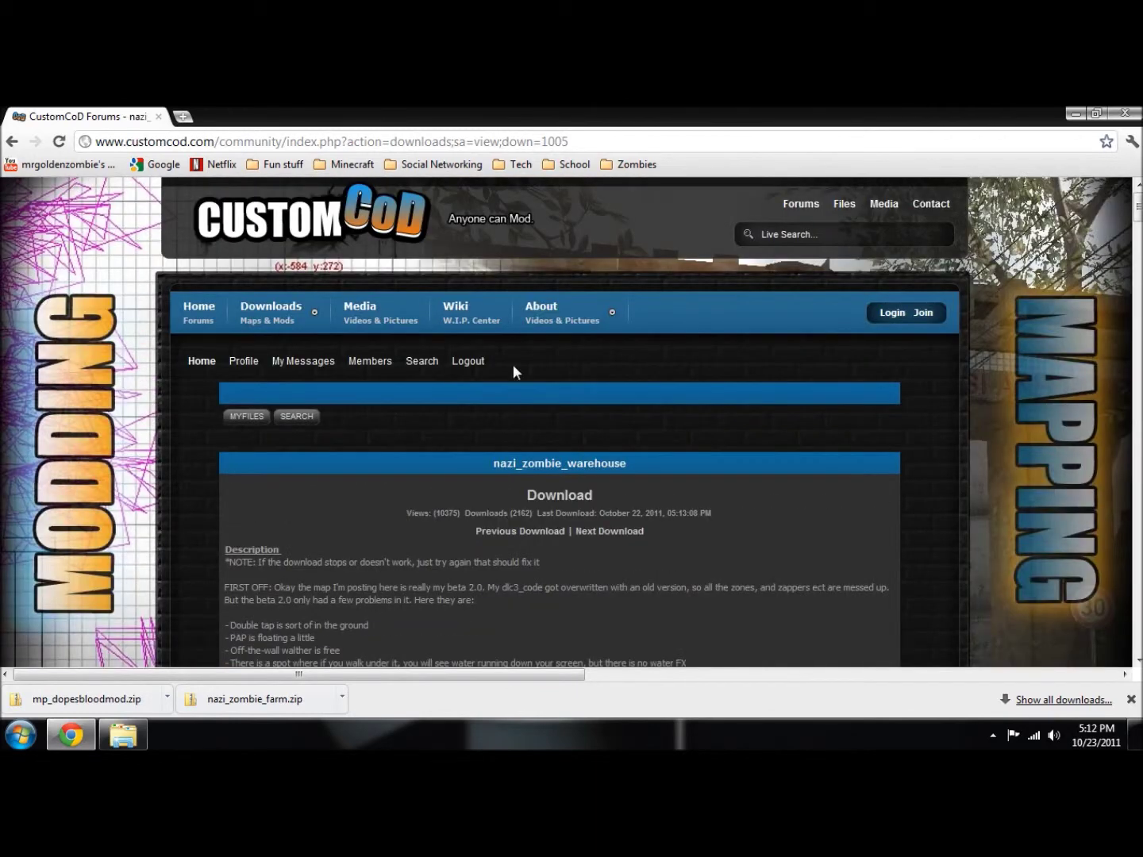
click(554, 500)
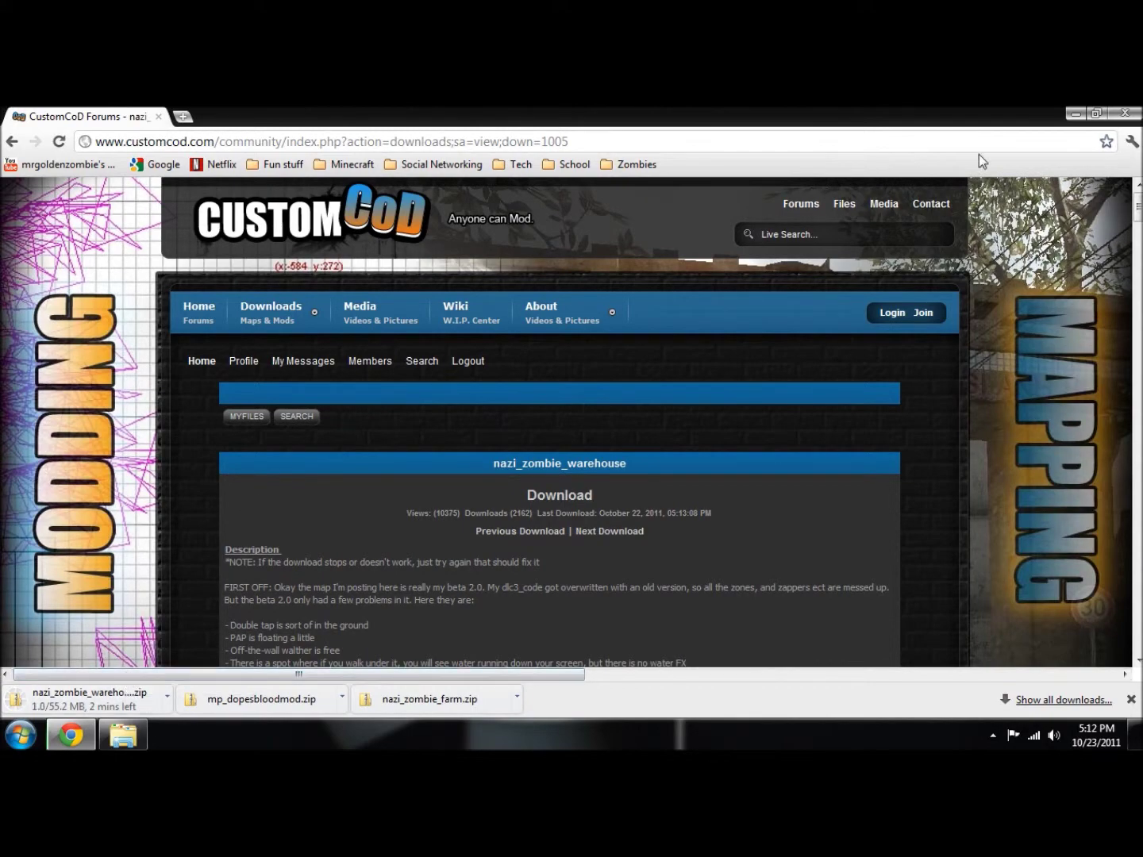
click(1075, 115)
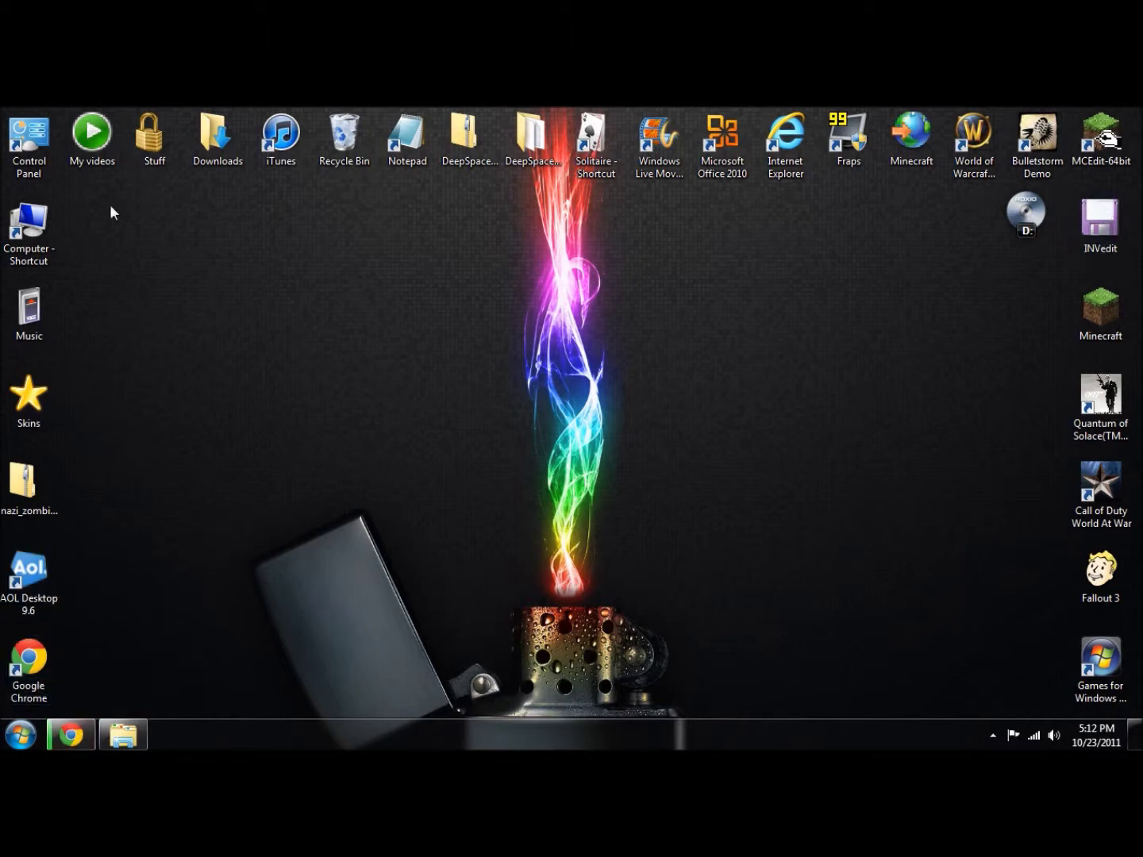
Step: Open Computer, the OS (C:) drive, Users and your personal user folder
double_click(32, 225)
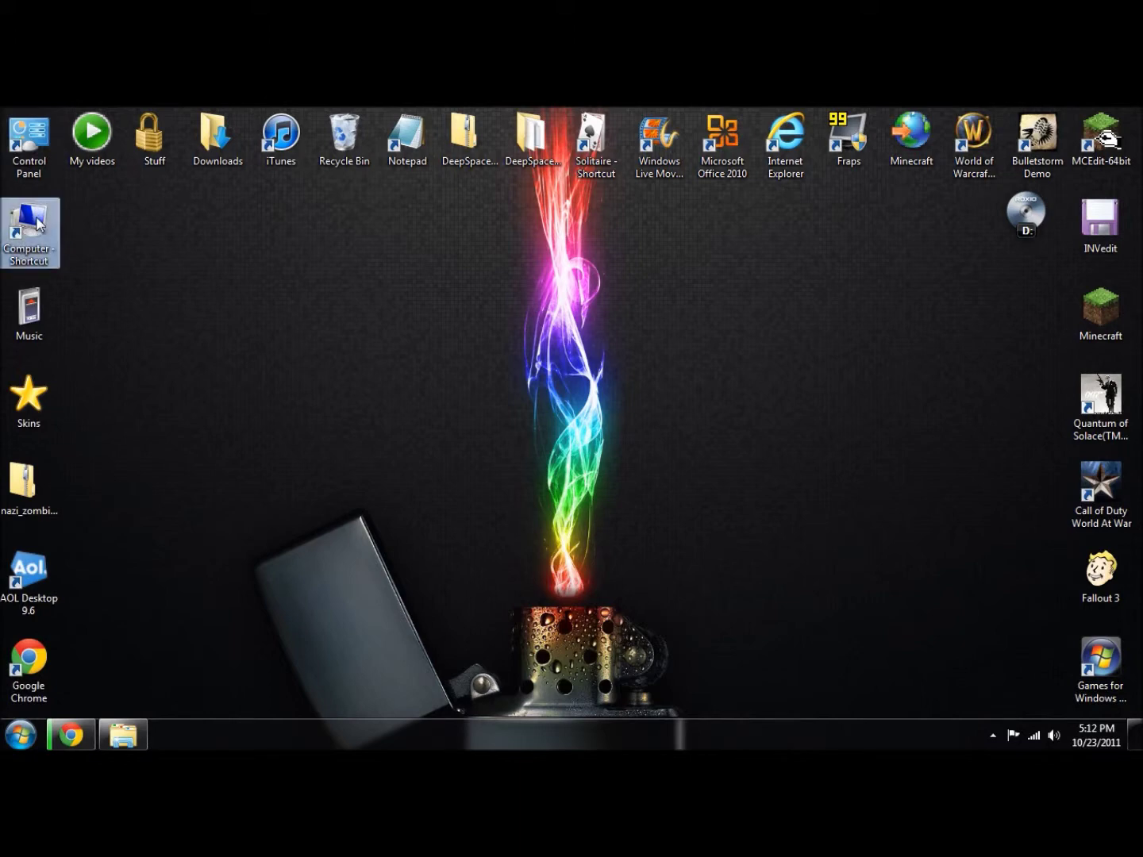
double_click(289, 281)
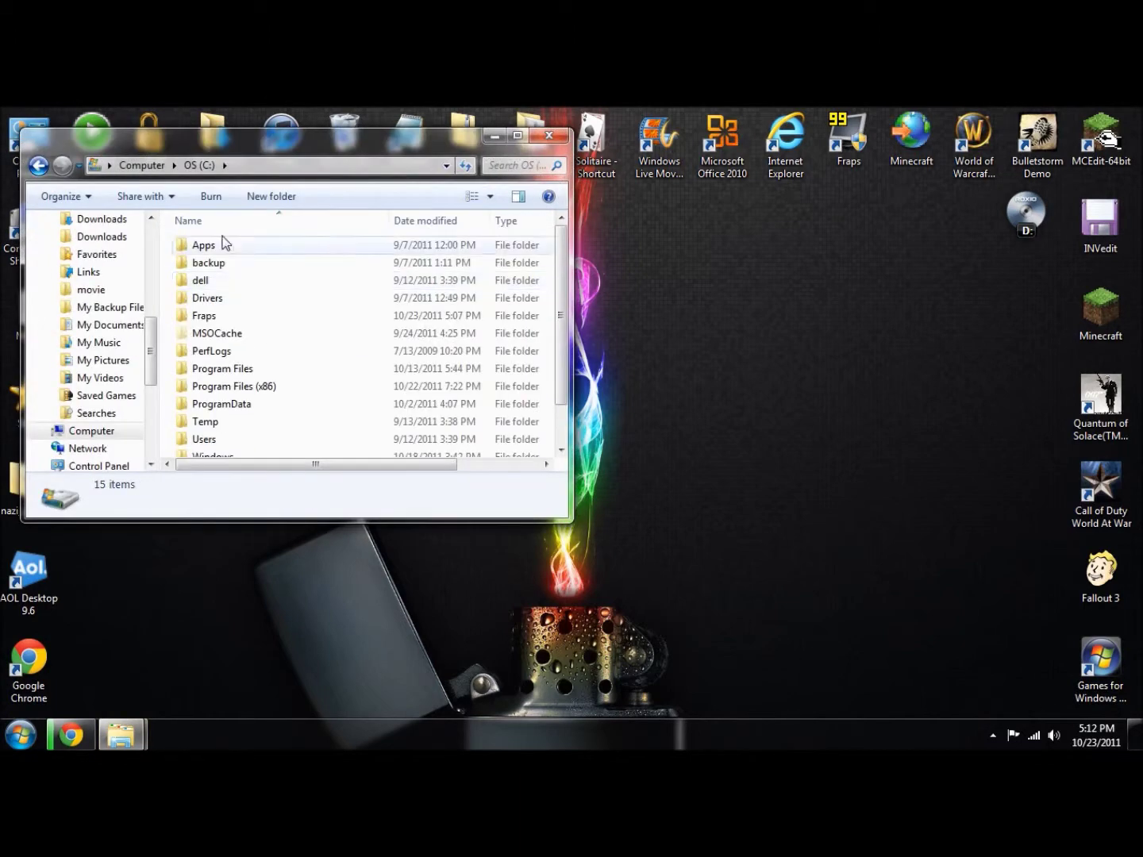
scroll(564, 286, down, 1)
scroll(564, 286, down, 1)
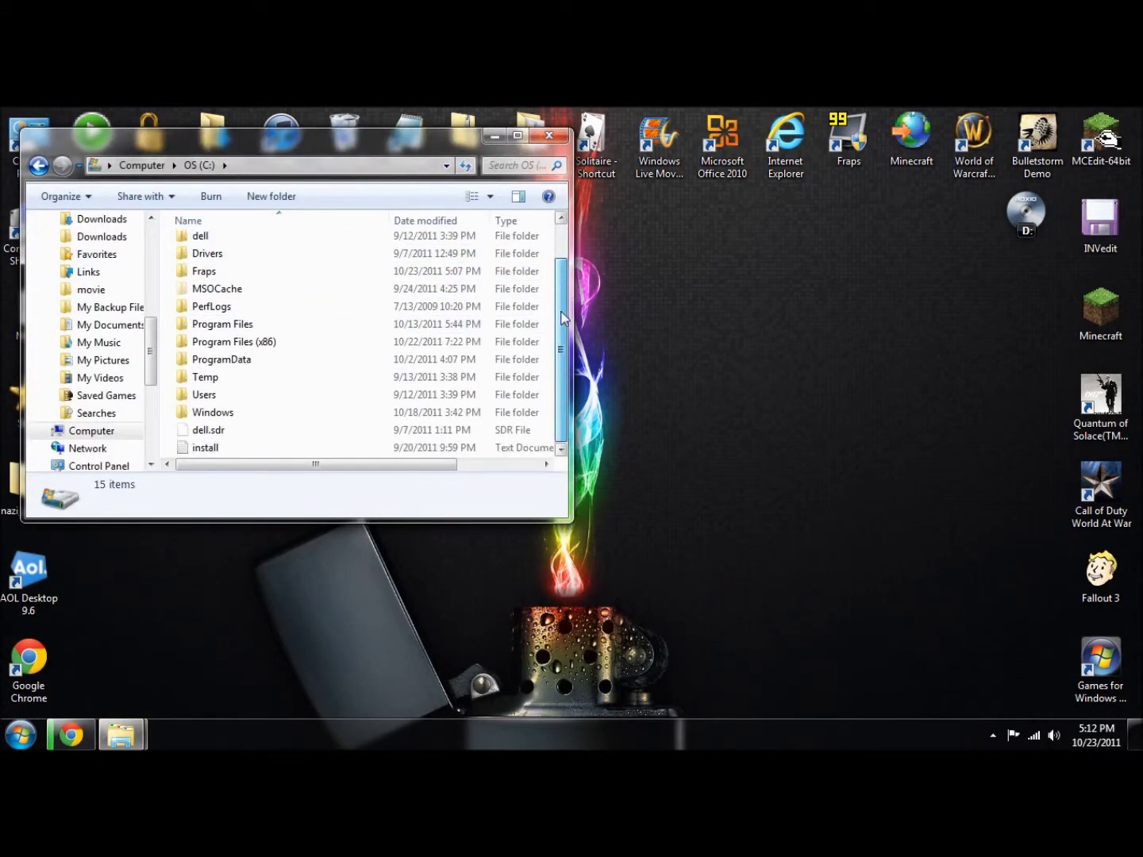
double_click(180, 396)
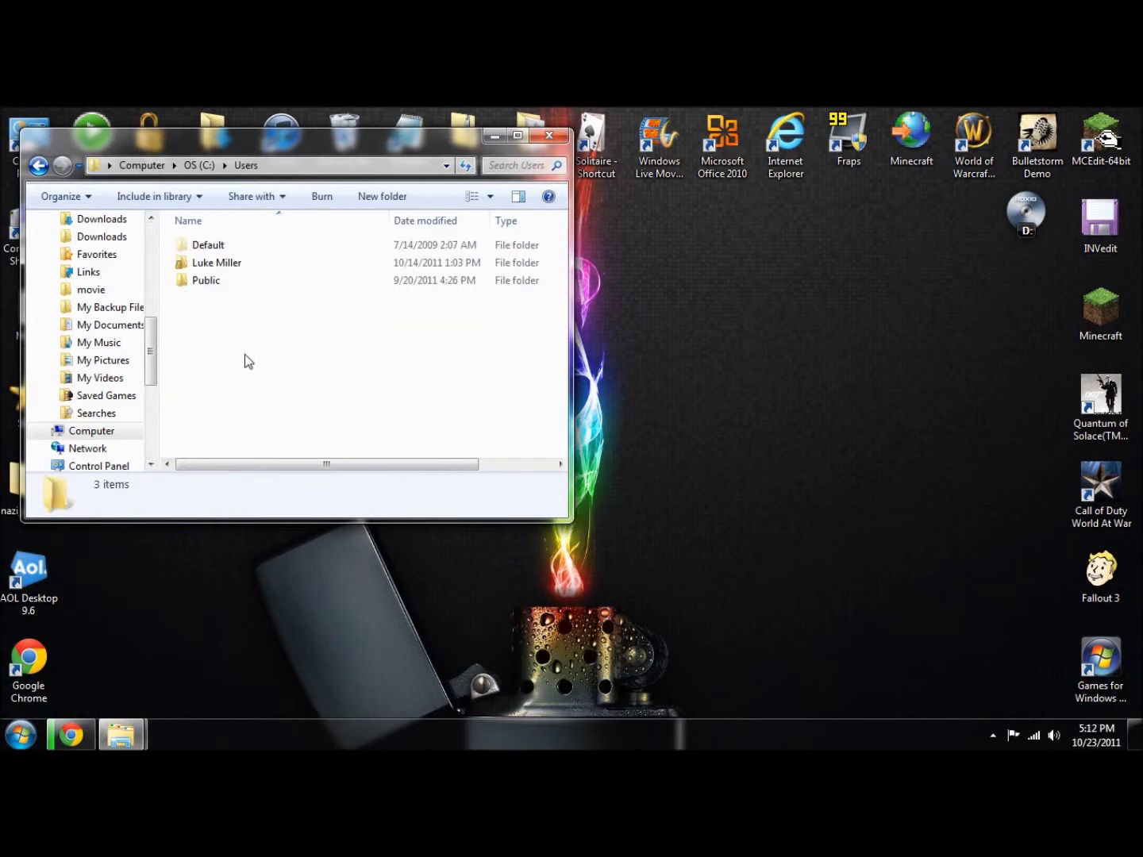
double_click(226, 263)
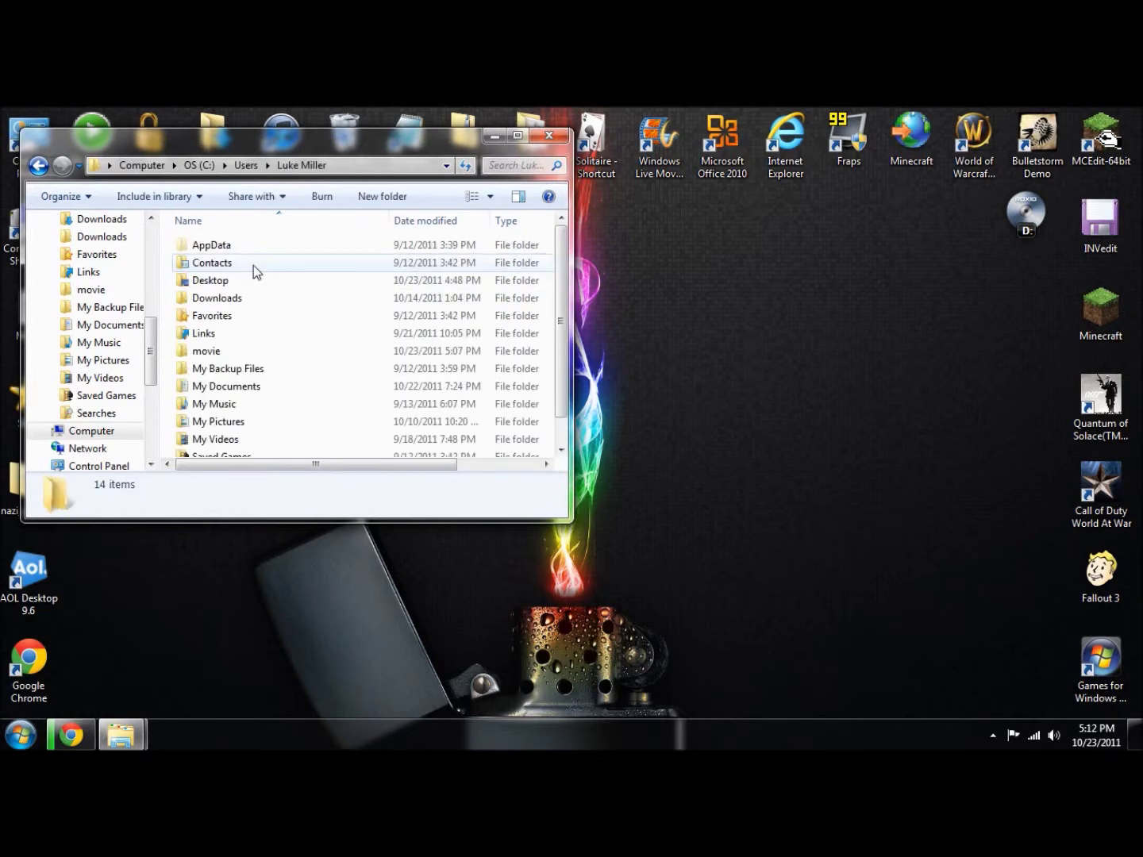
click(364, 165)
click(358, 166)
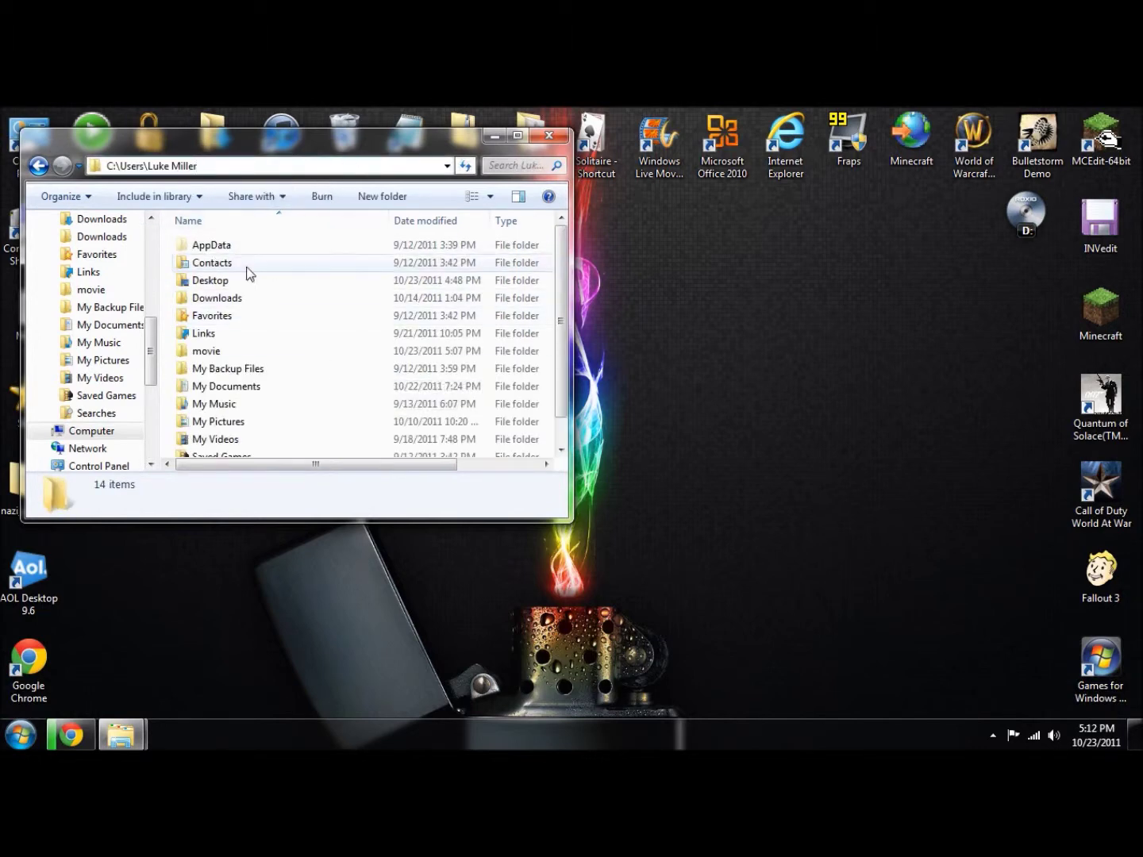
Step: Go through AppData\Local\Activision\CoDWaW\Mods, snap it right, and bring Chrome back
double_click(190, 246)
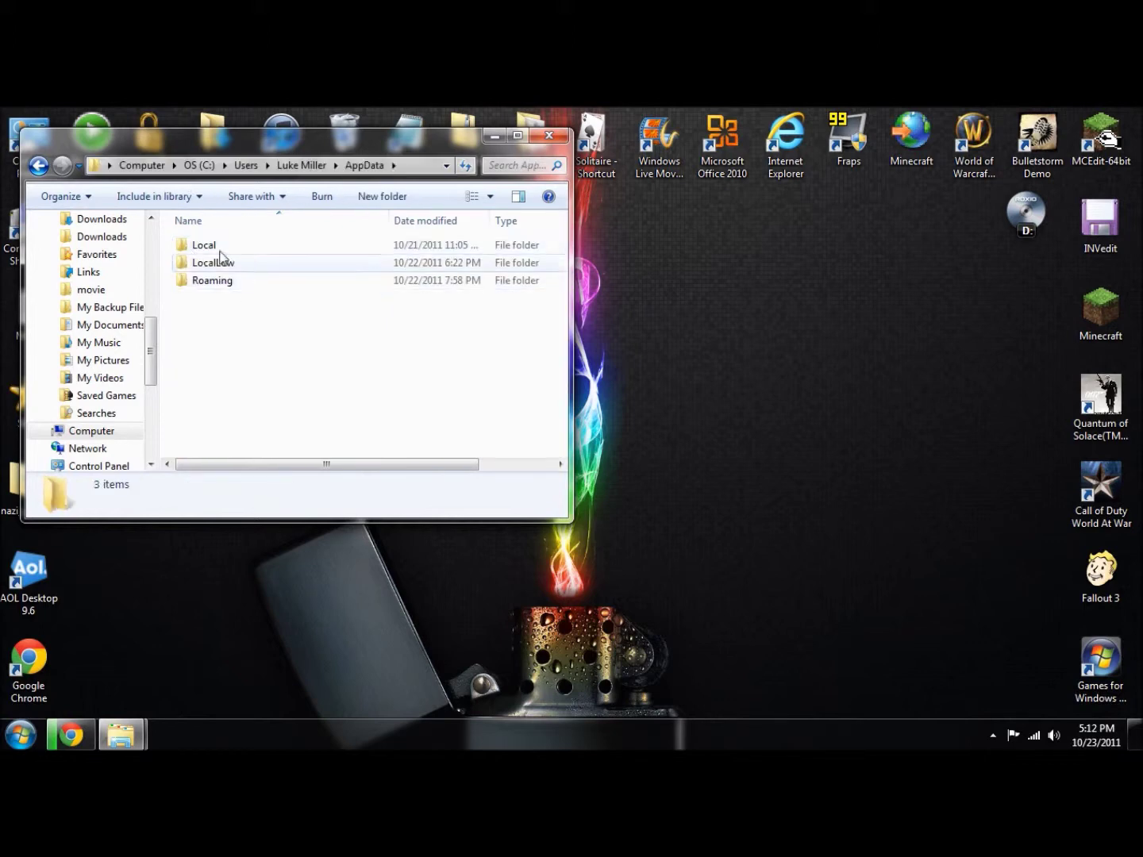
double_click(208, 247)
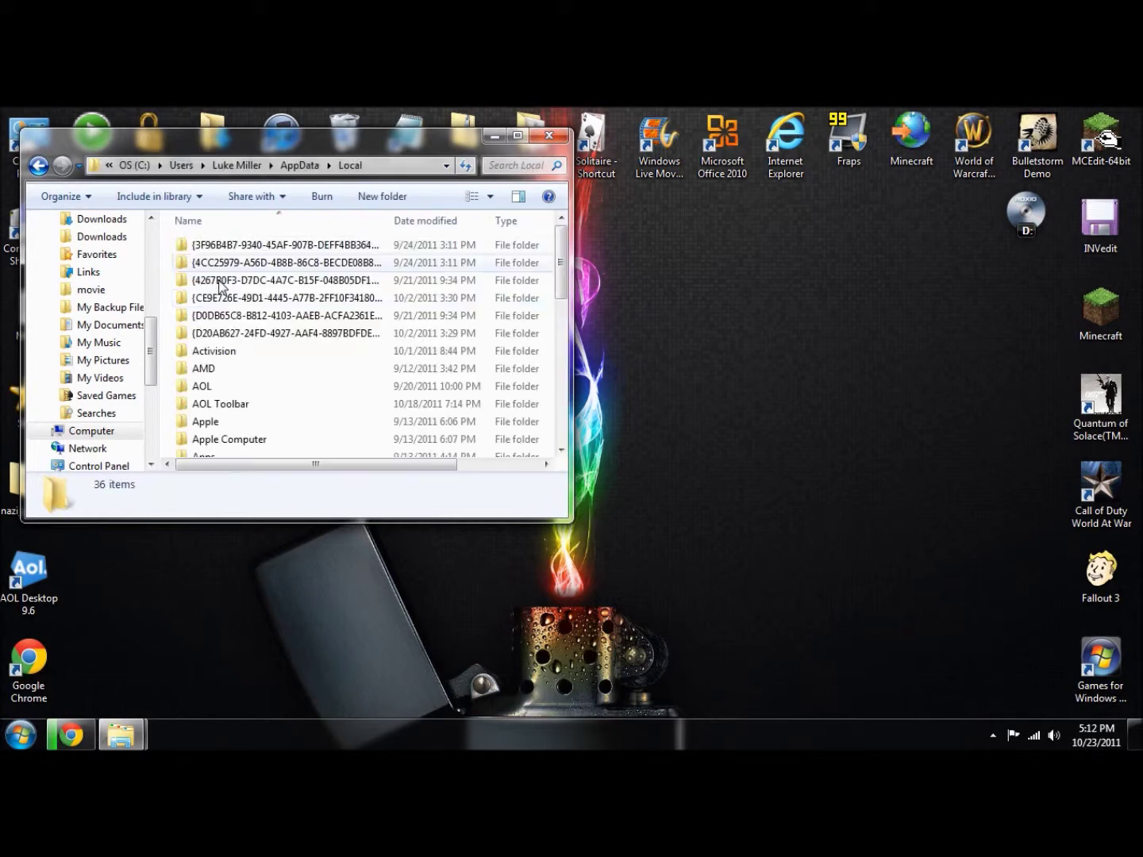
double_click(184, 353)
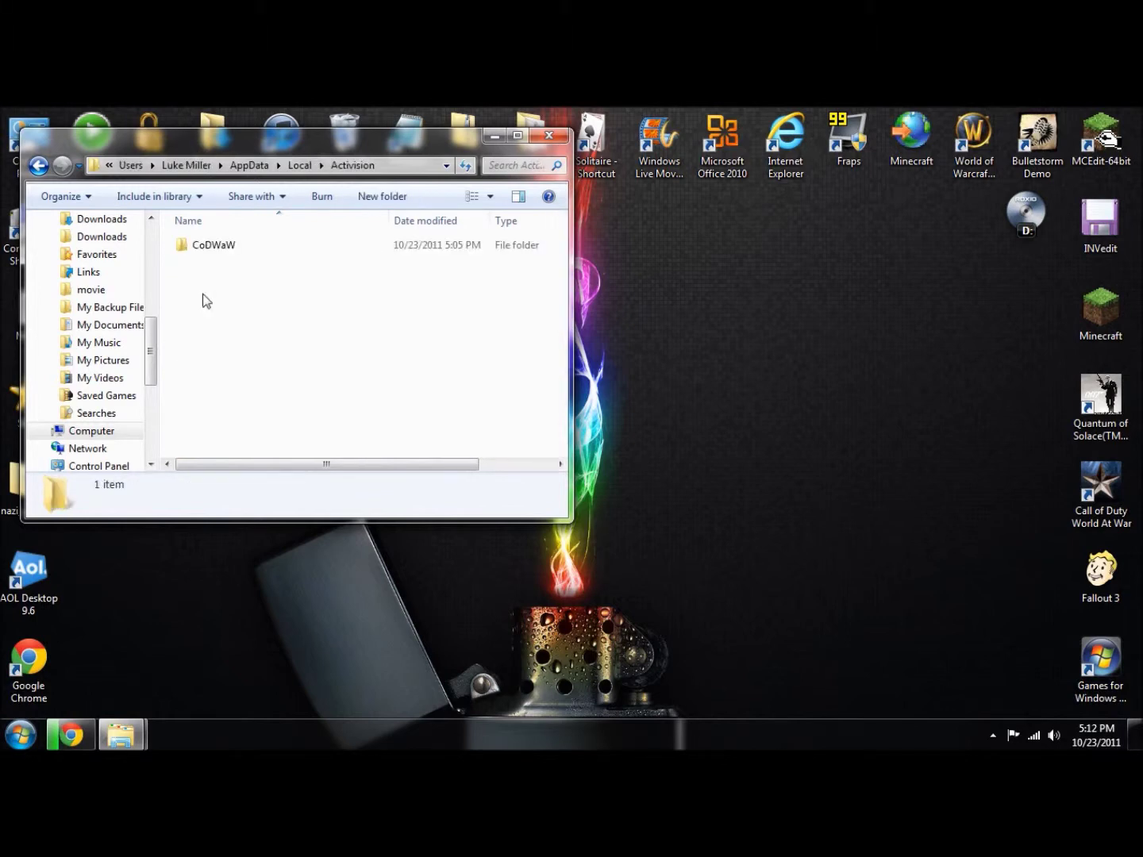
double_click(199, 247)
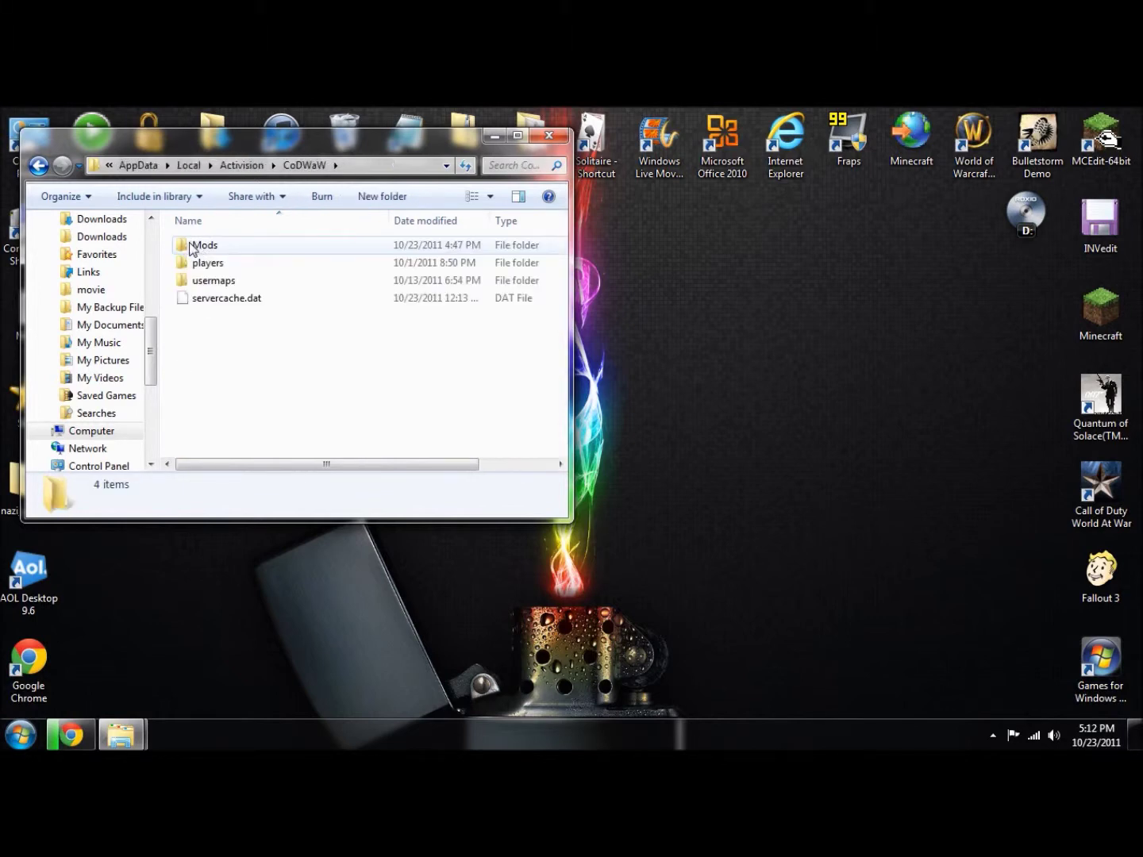
double_click(192, 247)
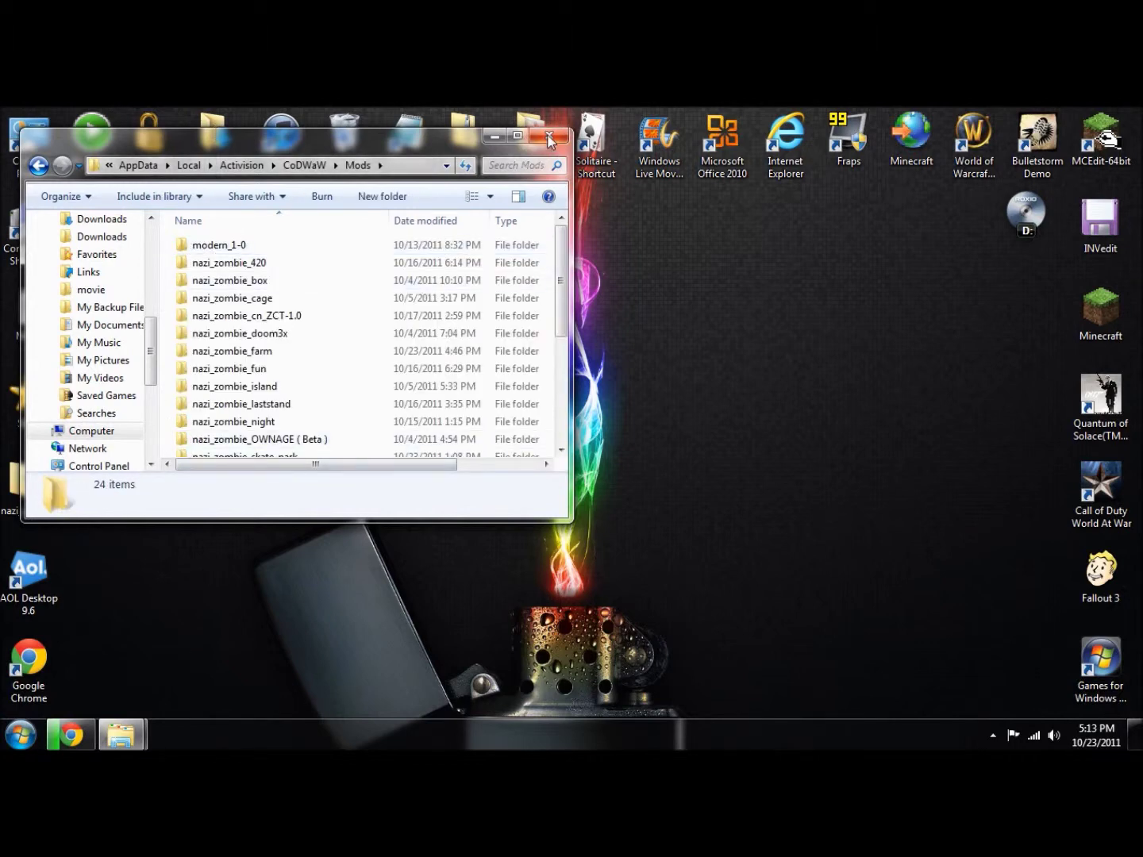
drag(468, 143, 1141, 168)
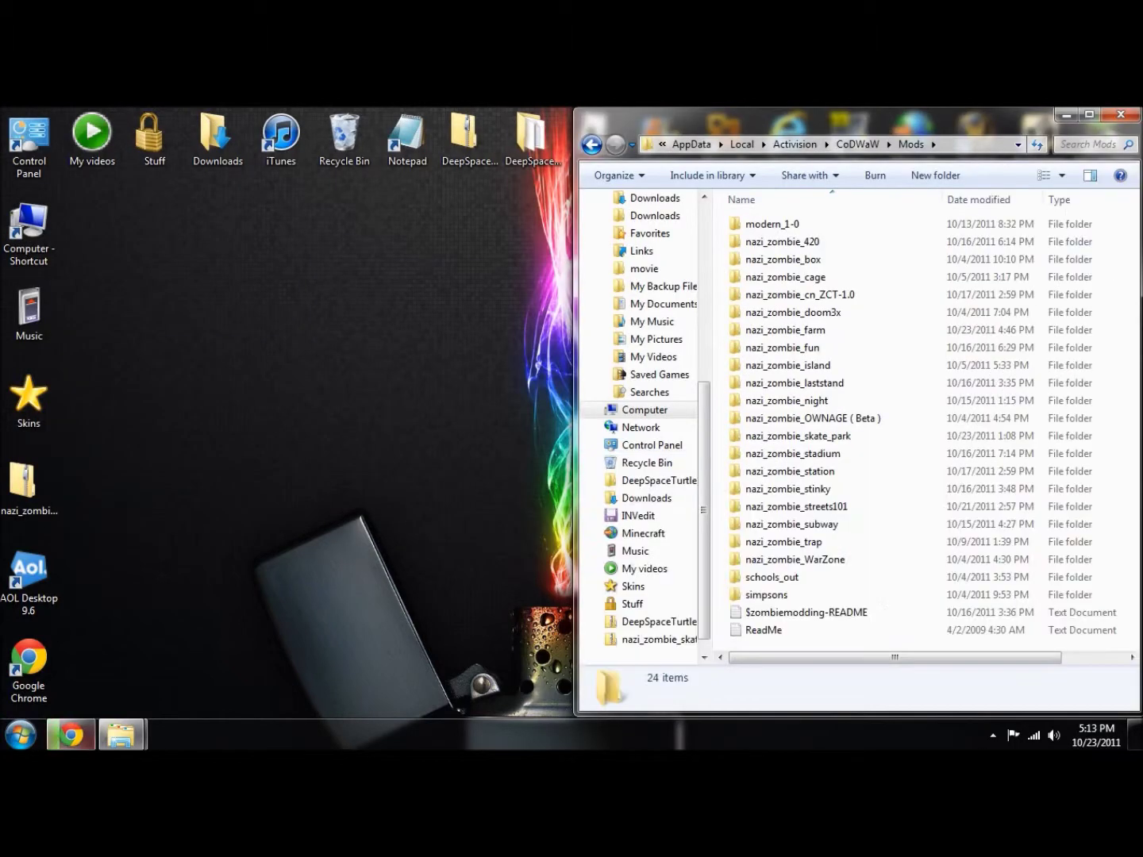
click(71, 735)
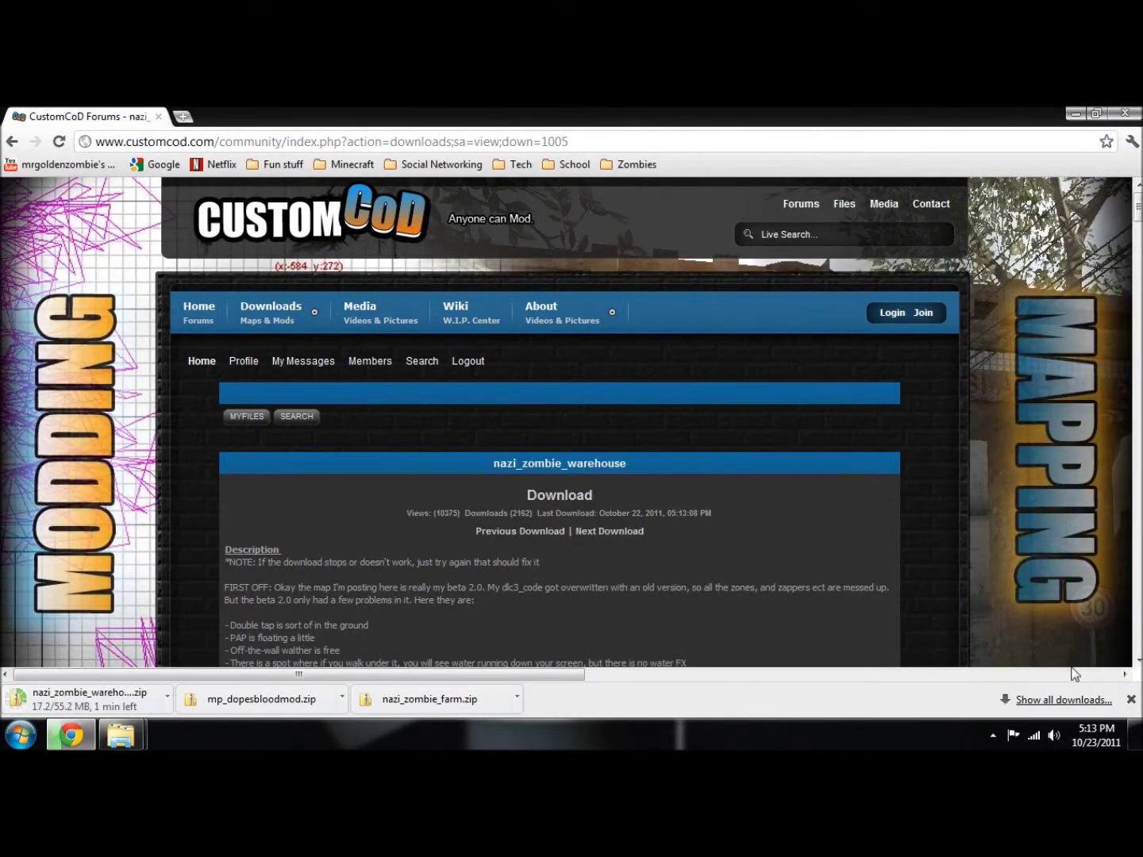
Step: Snap Chrome to the right half and drag the downloaded nazi_zombie_warehouse.zip onto the desktop
drag(911, 113, 20, 287)
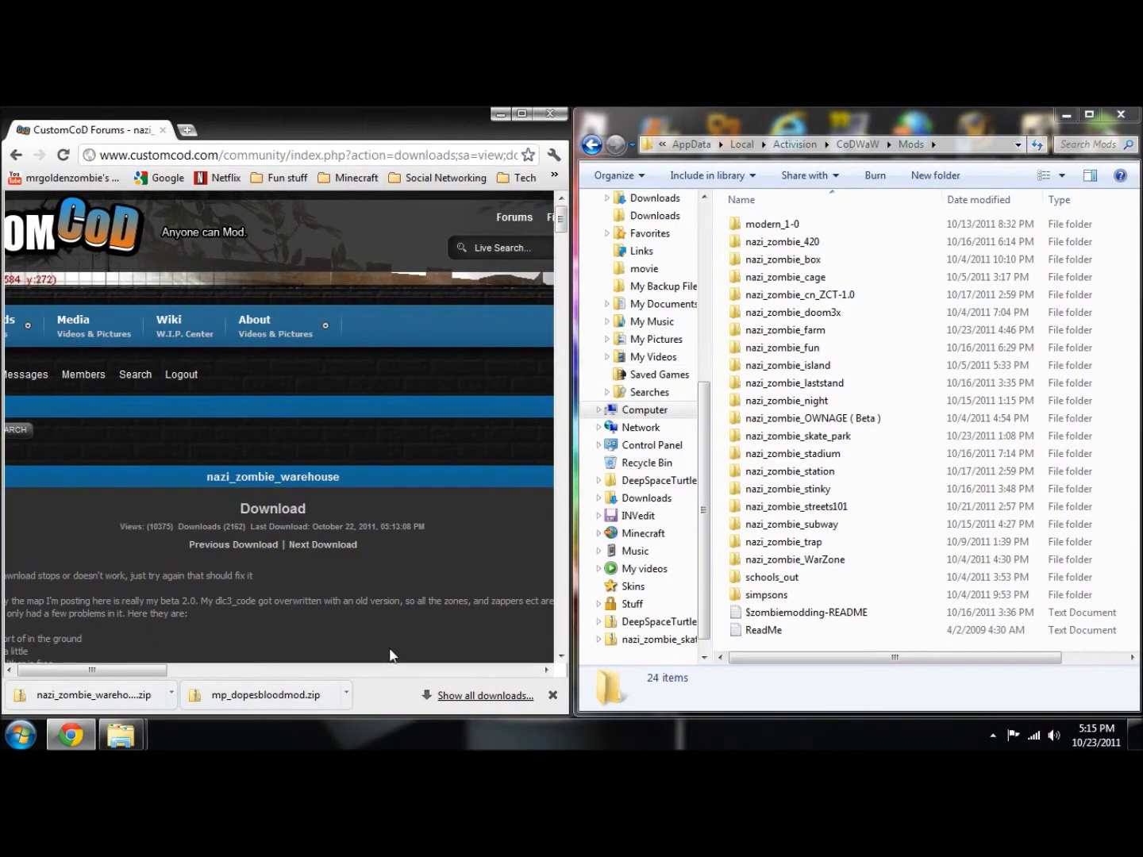
mouse_move(124, 706)
mouse_down()
mouse_move(306, 652)
mouse_move(832, 595)
mouse_move(842, 627)
mouse_move(900, 642)
mouse_move(544, 418)
mouse_move(461, 510)
mouse_move(134, 698)
mouse_up()
drag(413, 135, 1141, 135)
drag(659, 696, 157, 308)
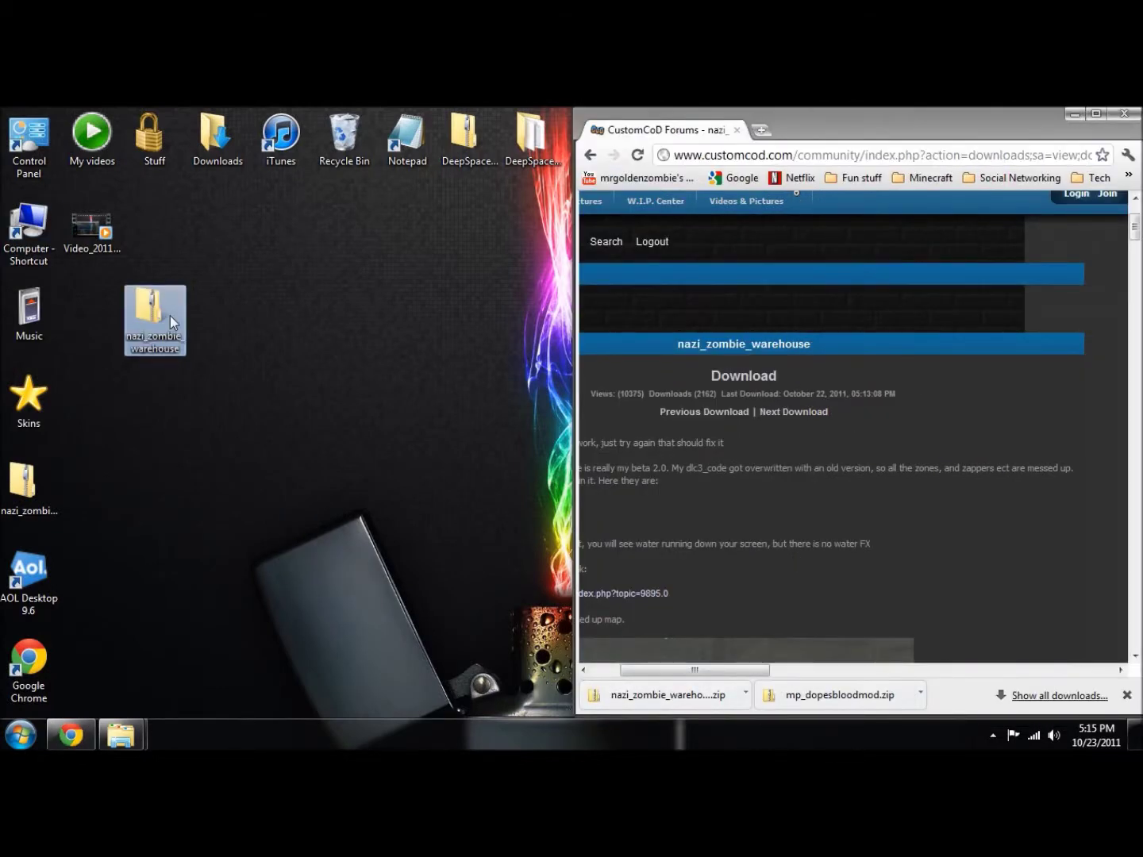
Step: Extract all files from nazi_zombie_warehouse.zip into a desktop folder and move its window aside
double_click(158, 319)
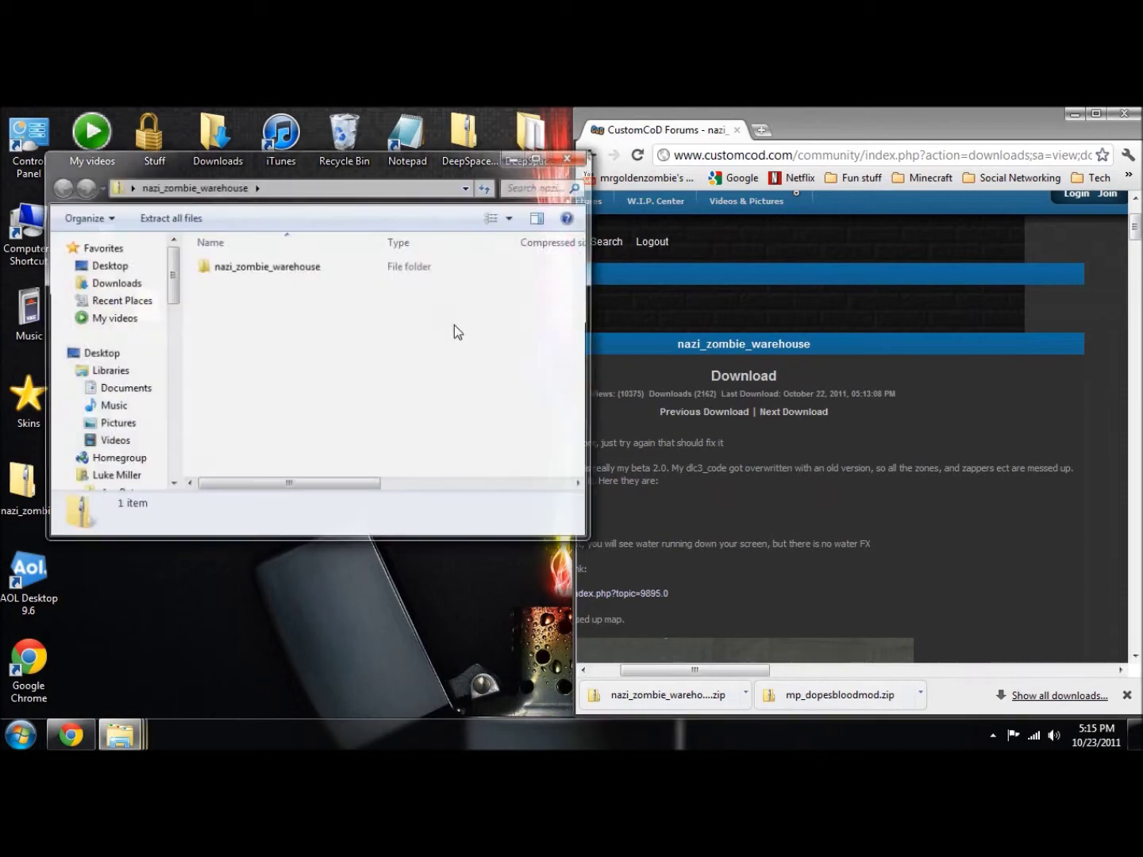
click(168, 217)
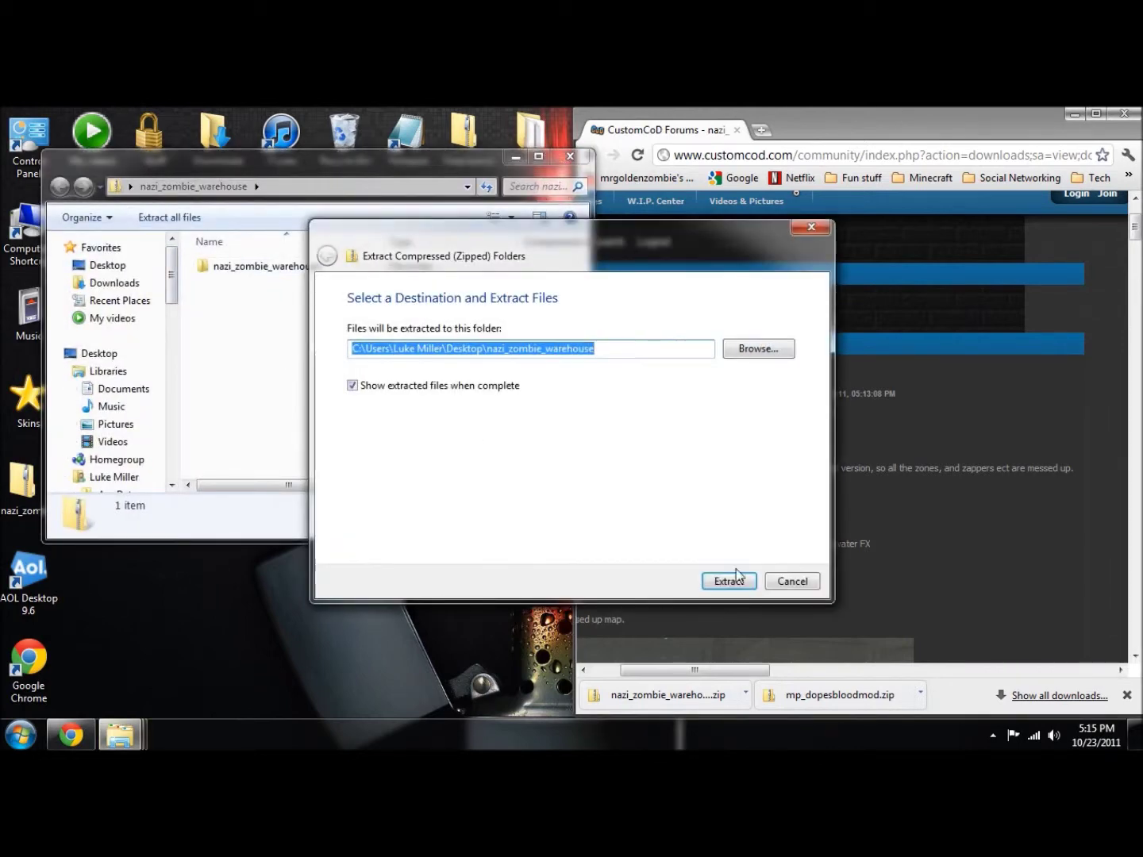
click(734, 582)
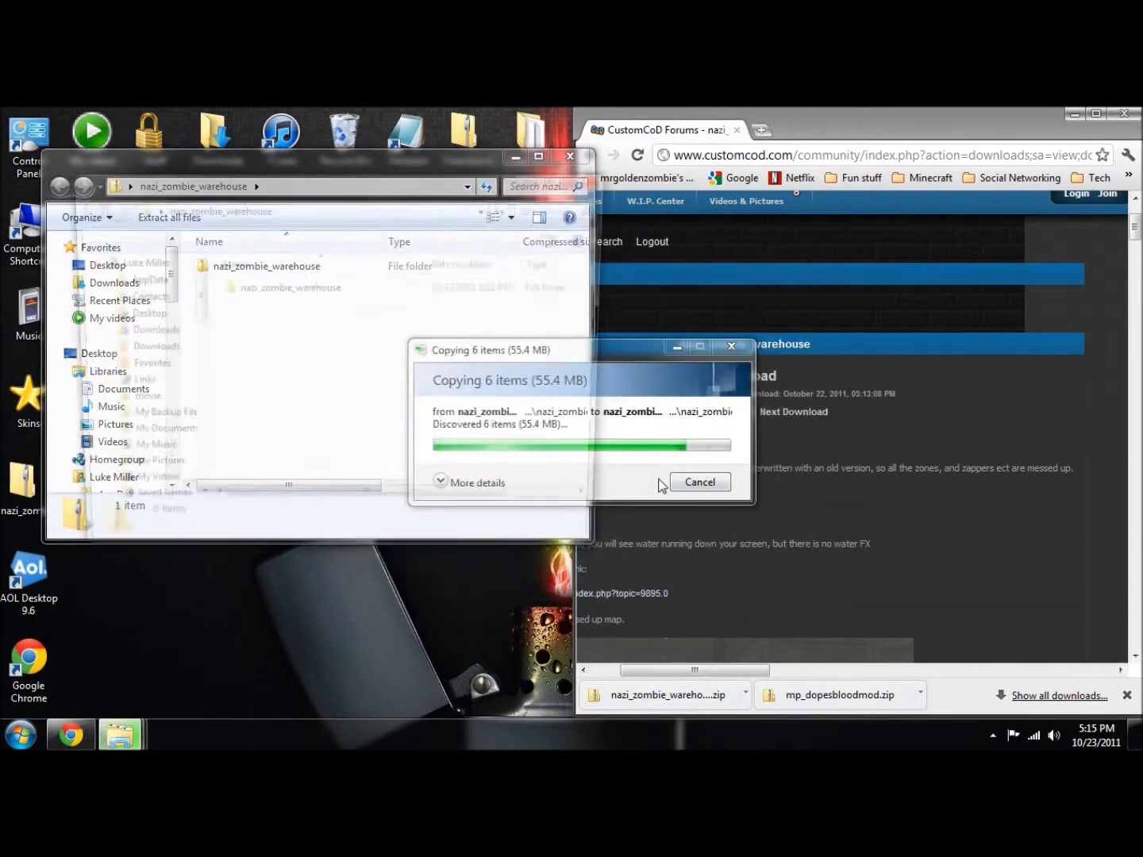
drag(284, 185, 212, 175)
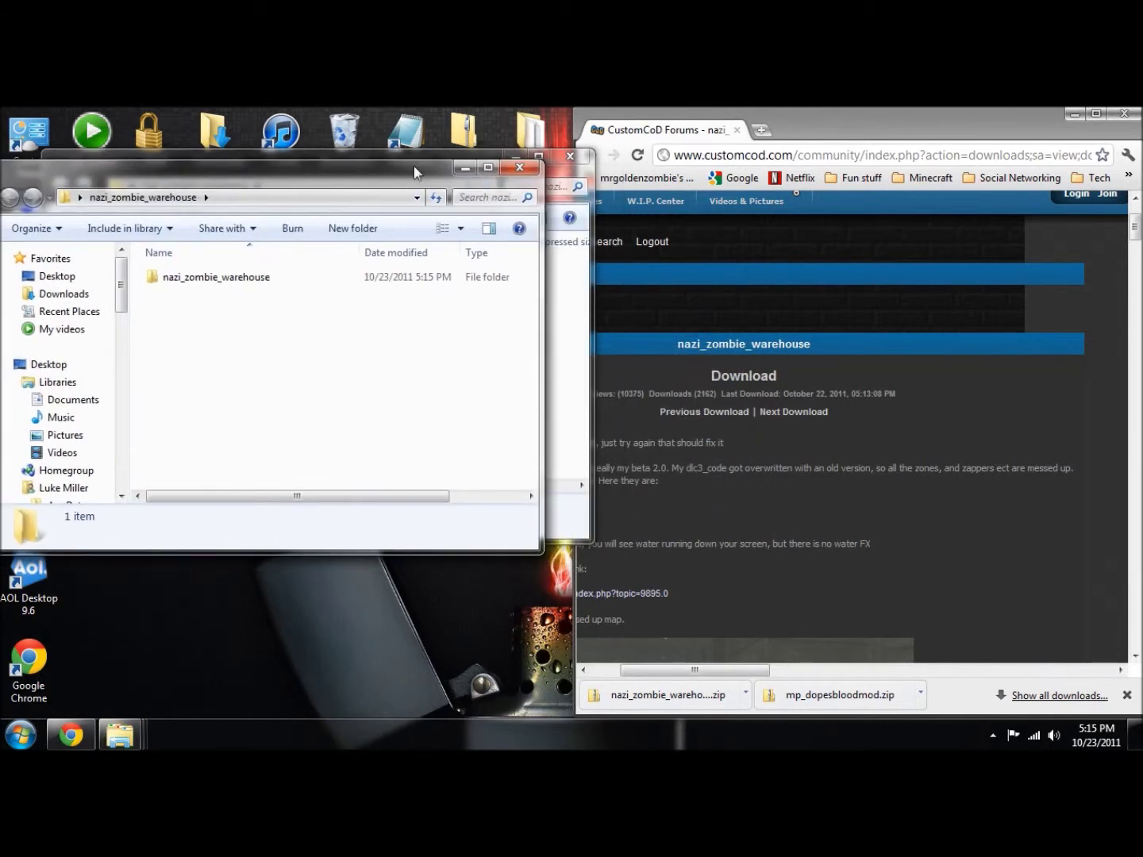
Step: Drag the nazi_zombie_warehouse folder into the CoDWaW Mods folder
mouse_move(104, 744)
click(279, 640)
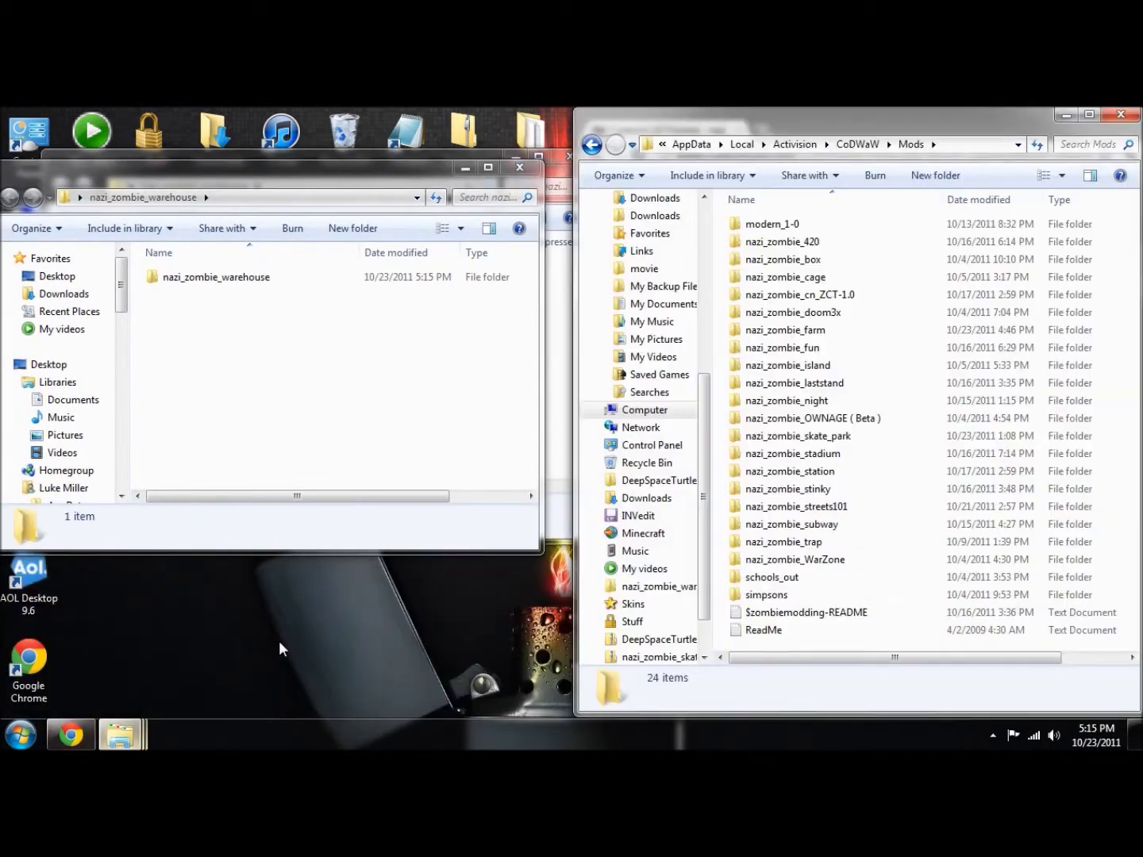
drag(246, 279, 851, 639)
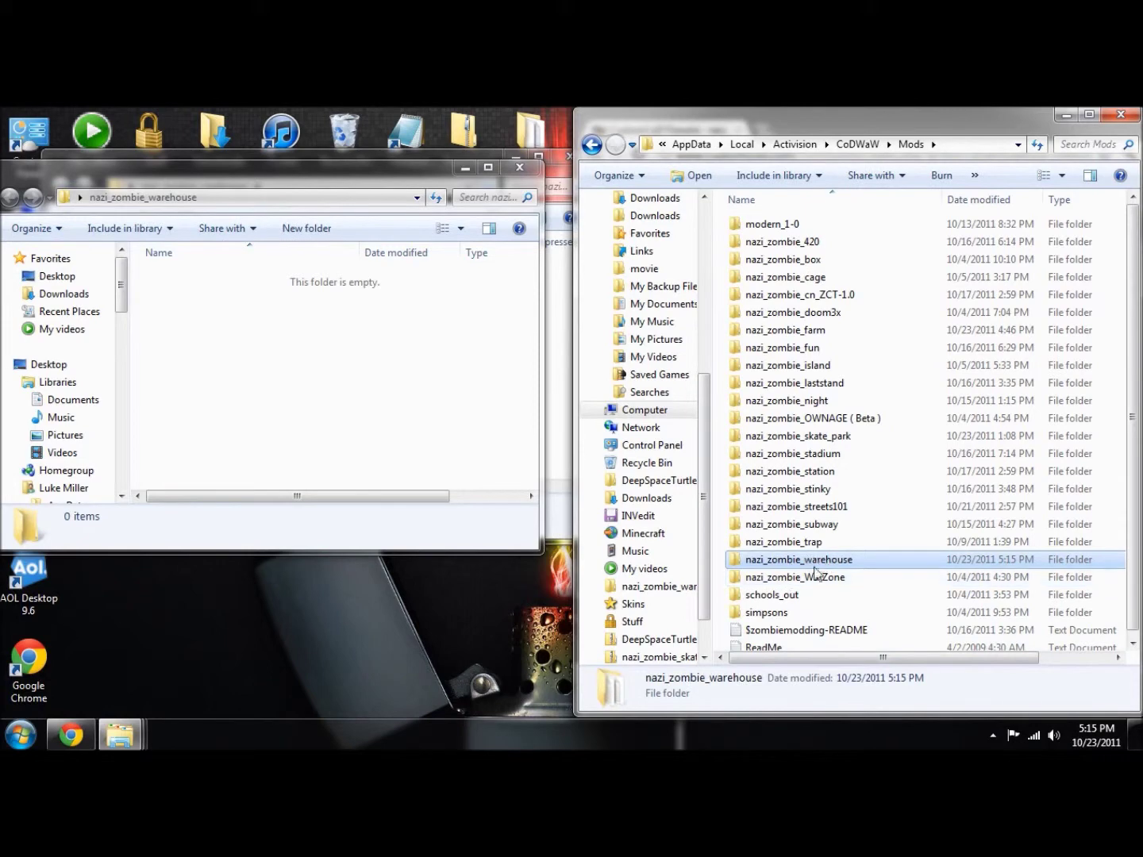
Step: Close the extract windows and delete the leftover warehouse zip and folder from the desktop
click(519, 167)
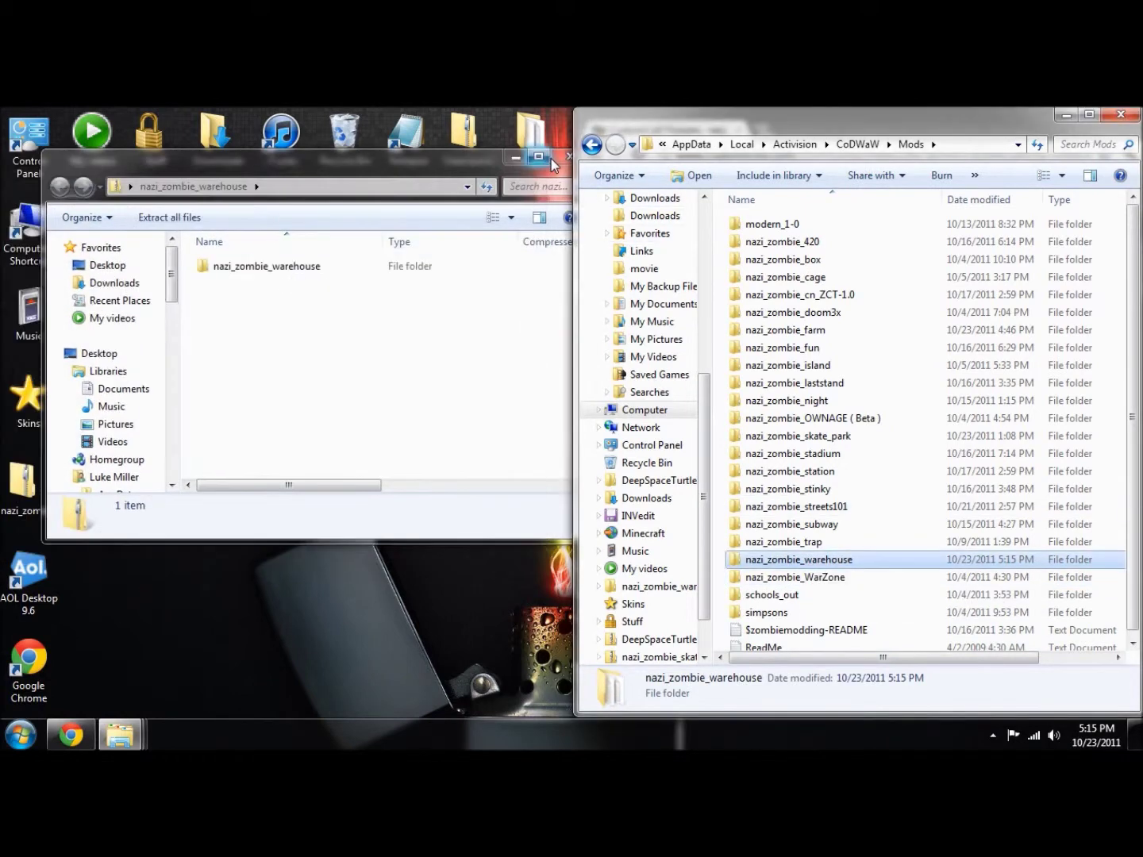
click(566, 158)
drag(306, 298, 75, 326)
right_click(92, 314)
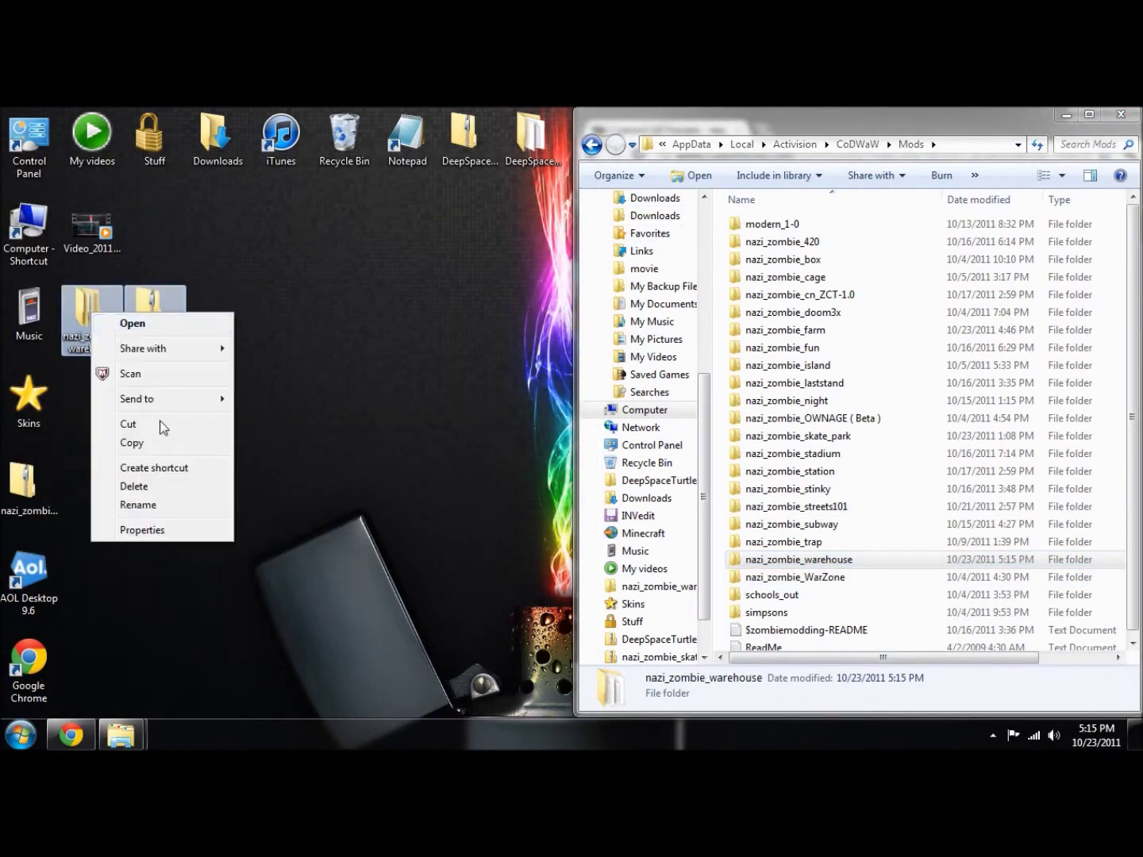
click(154, 486)
click(641, 429)
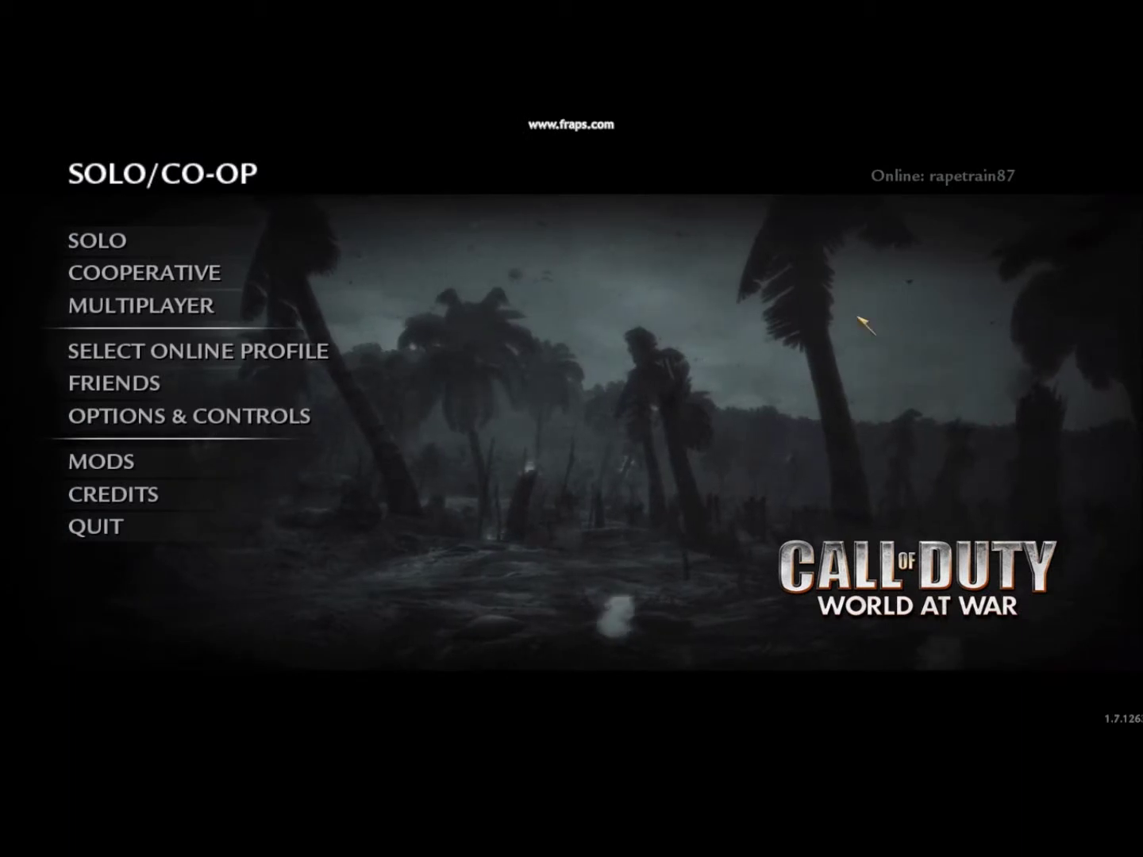
Step: Look through Game Options and the installed Mods list, then return to the main menu
click(220, 422)
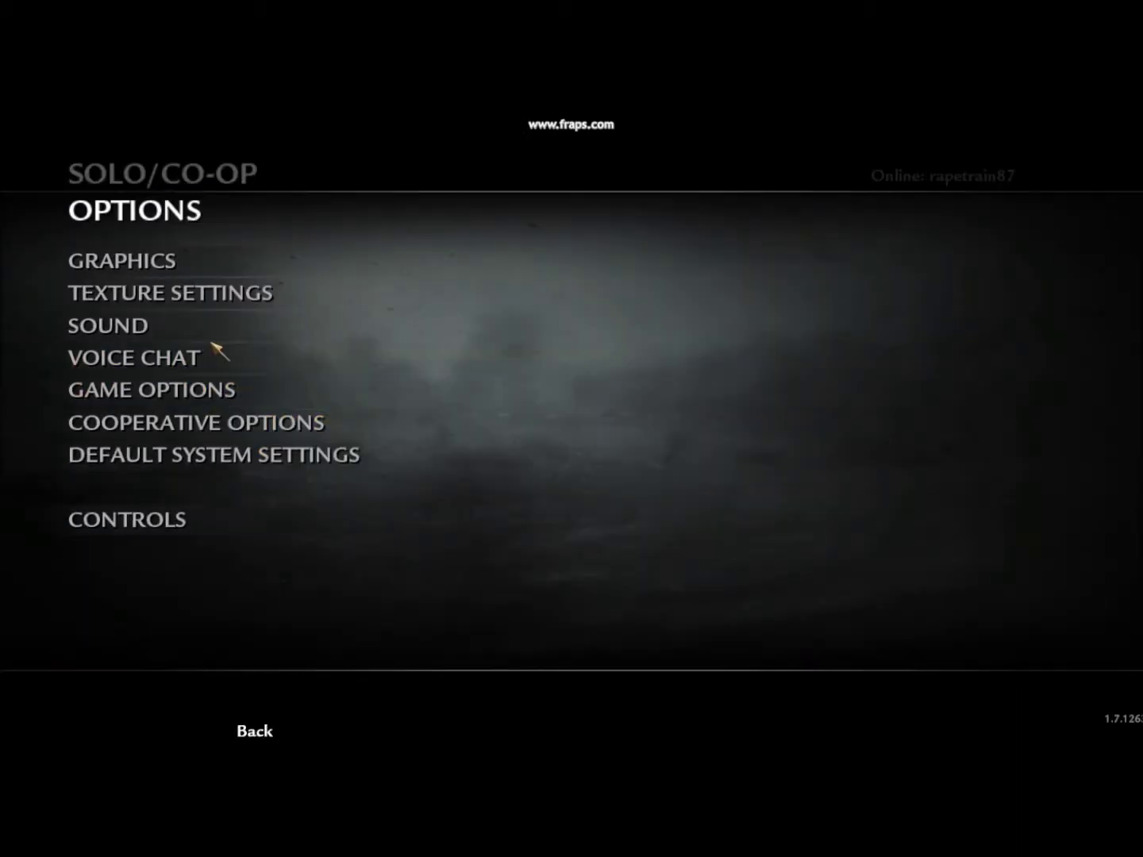
click(208, 390)
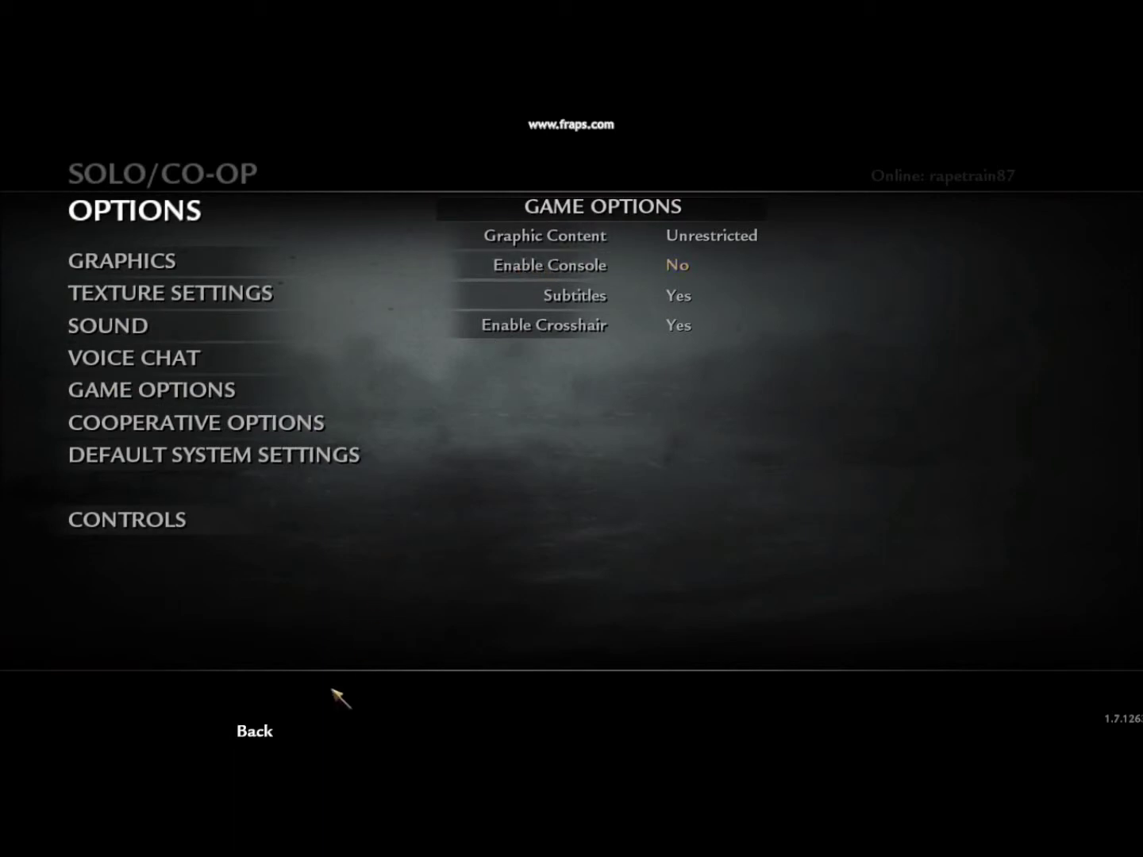
click(261, 734)
click(259, 734)
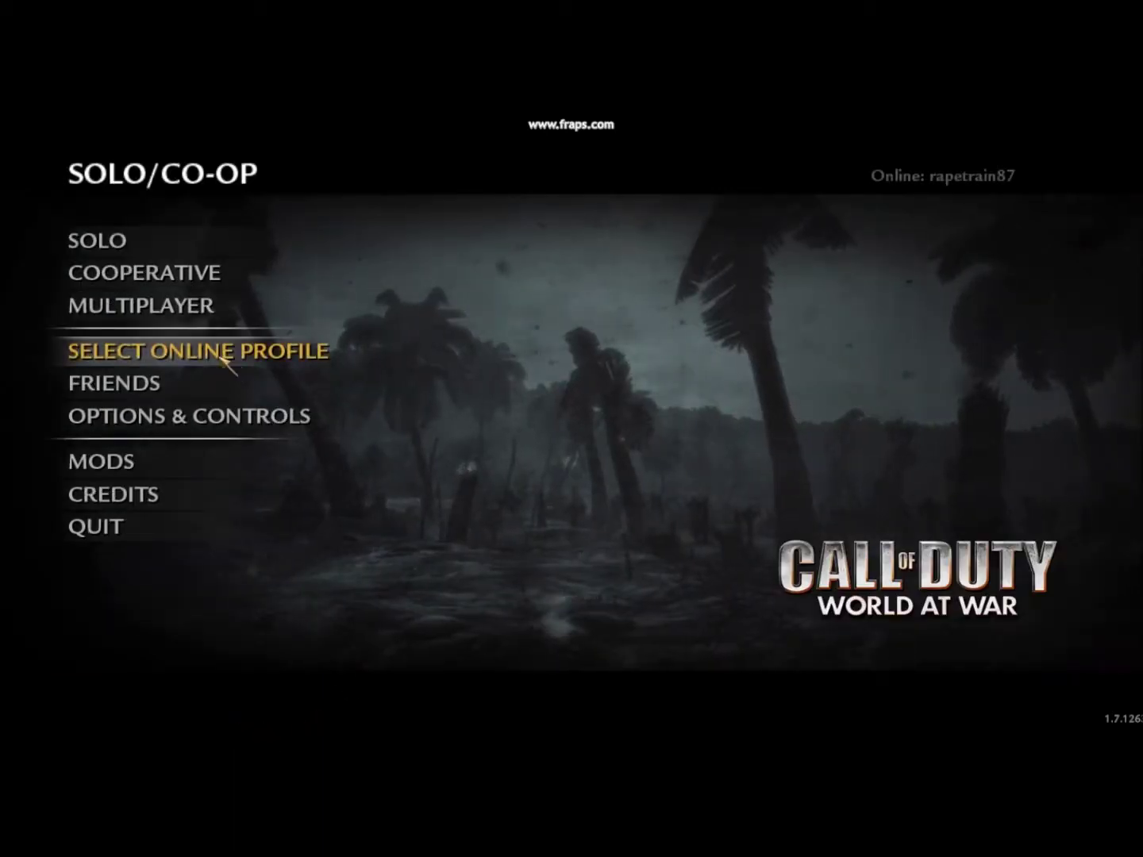
click(200, 470)
scroll(412, 436, down, 4)
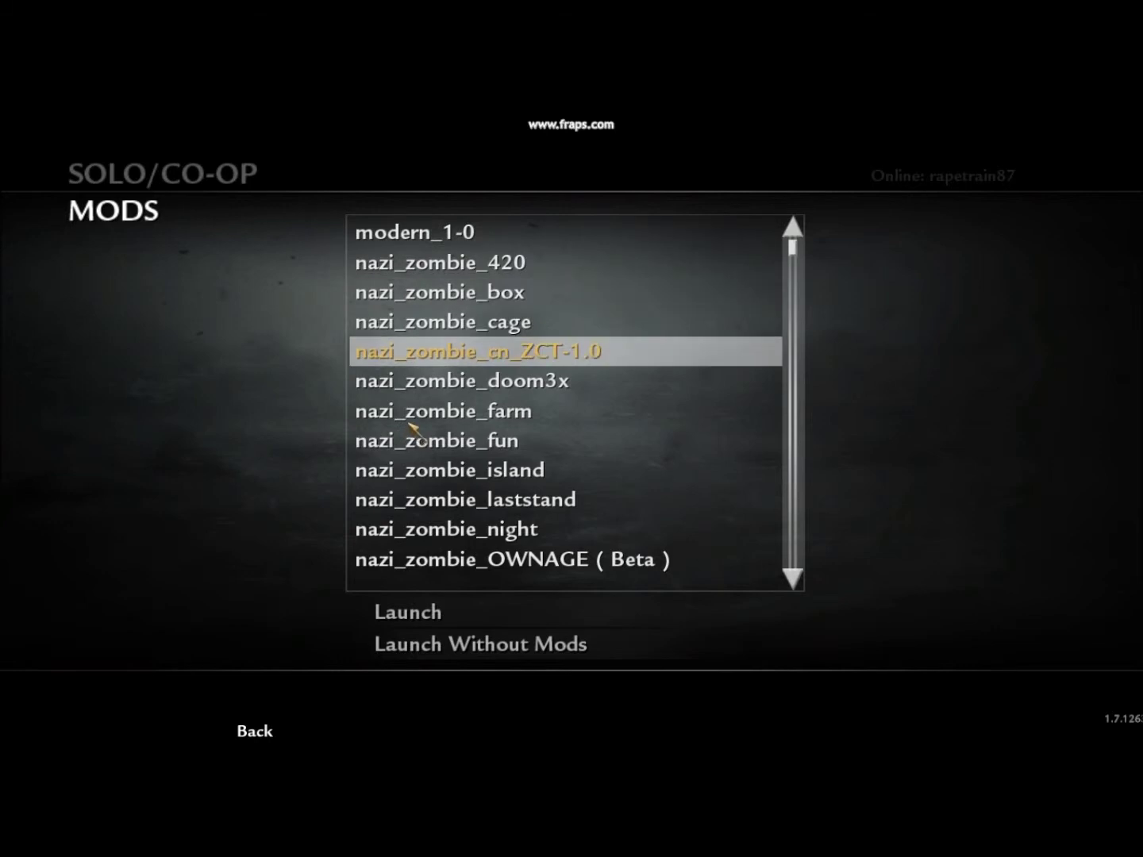
scroll(461, 447, down, 3)
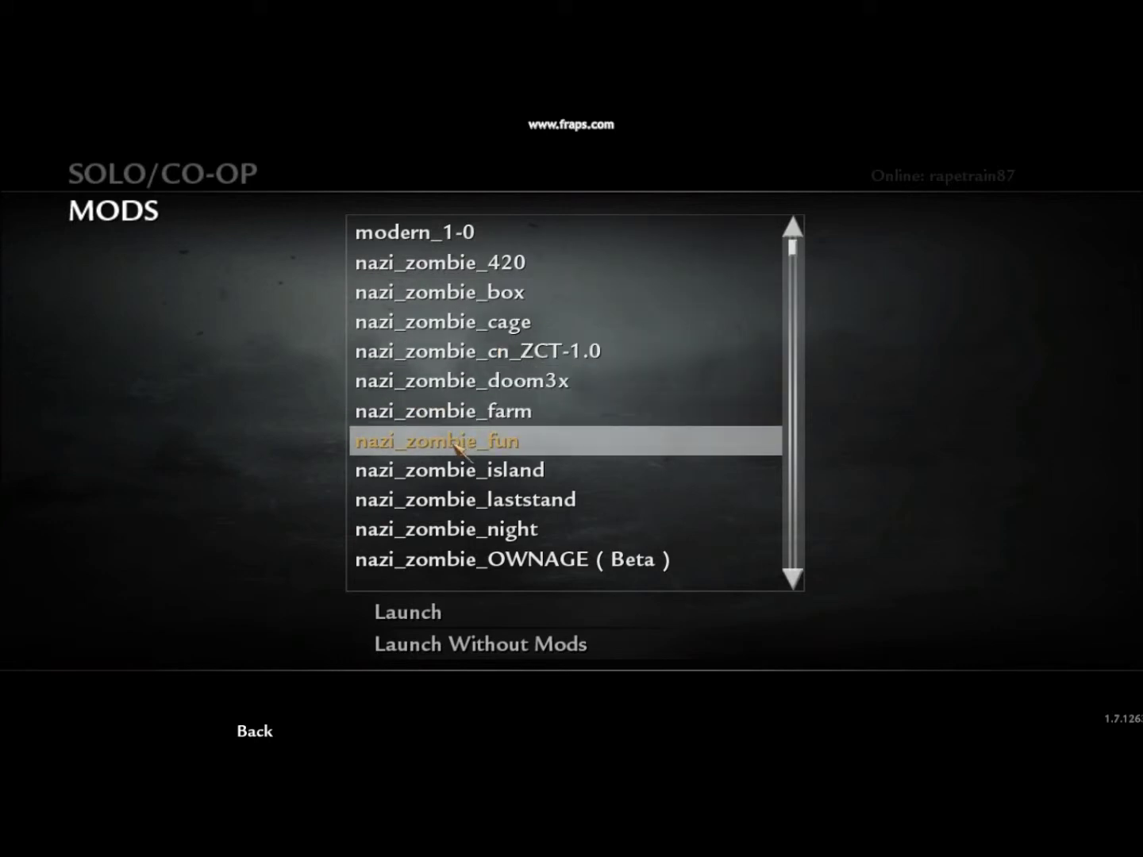
scroll(468, 397, up, 5)
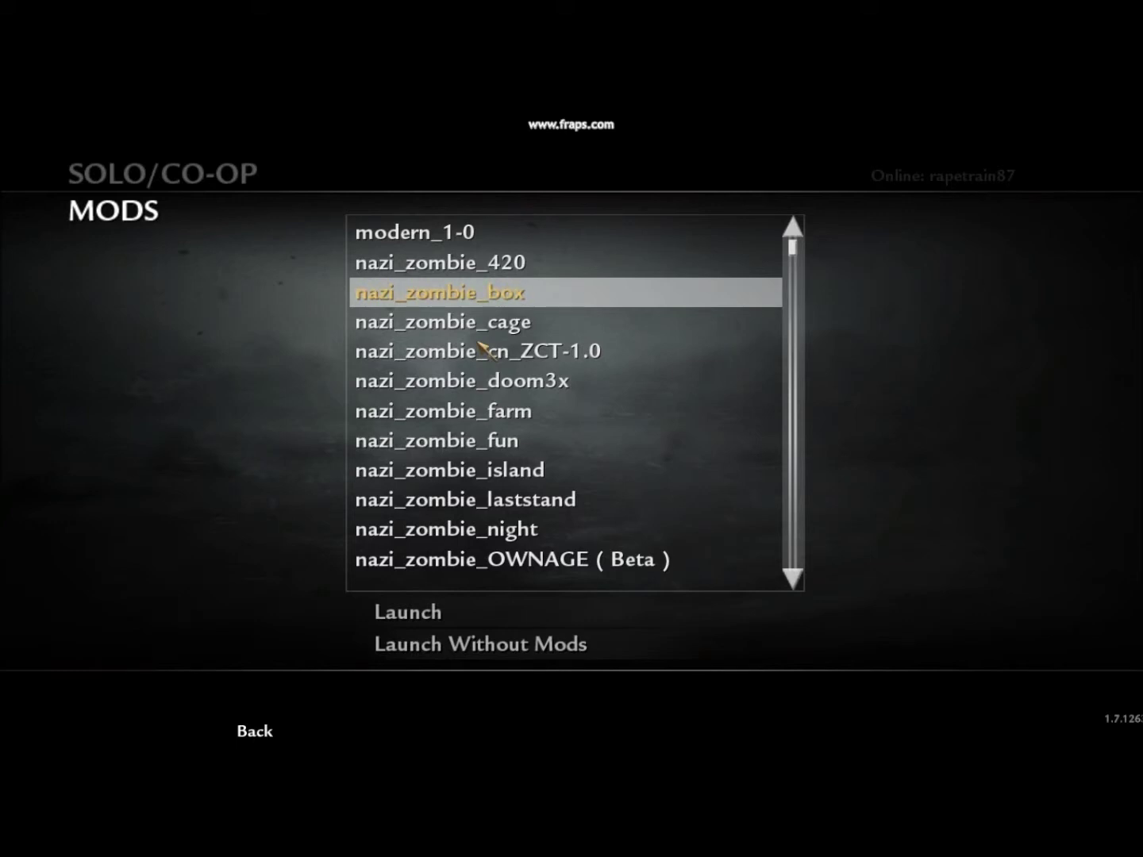
click(268, 734)
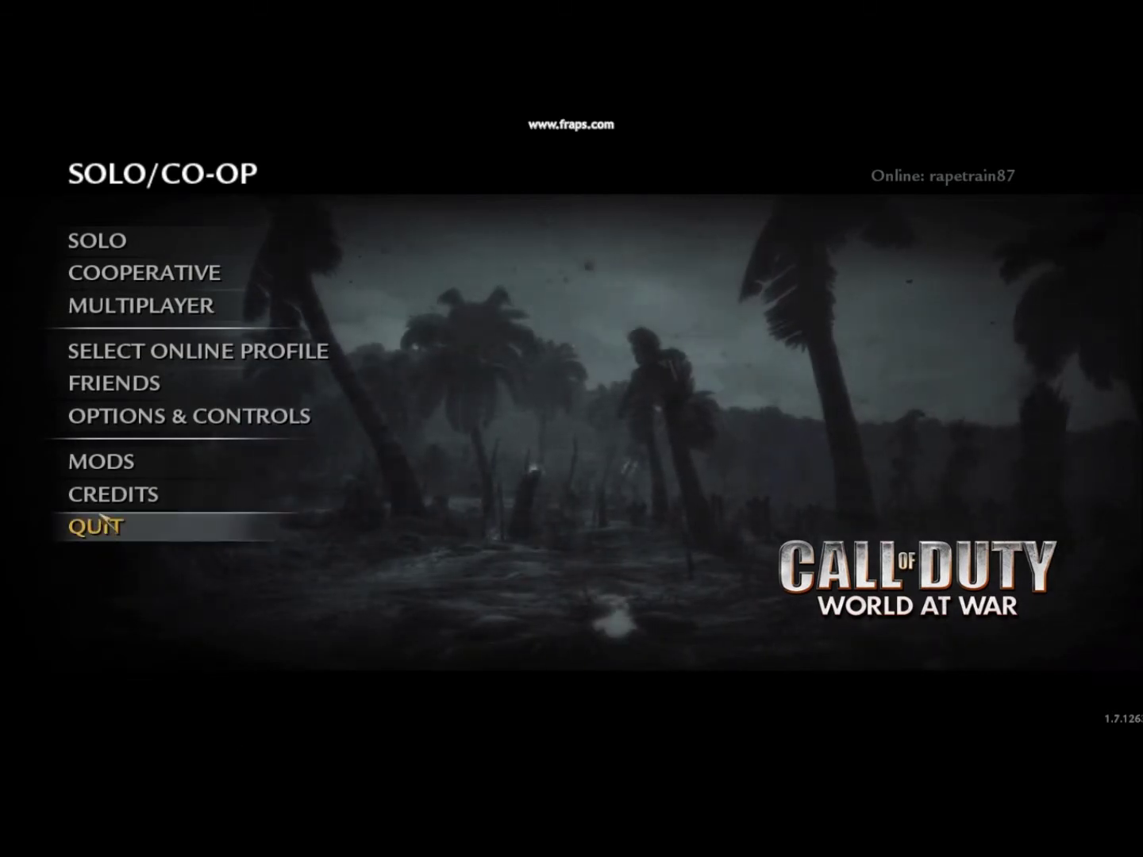
Step: Set Enable Console to Yes in Game Options and go back to the main menu
click(141, 414)
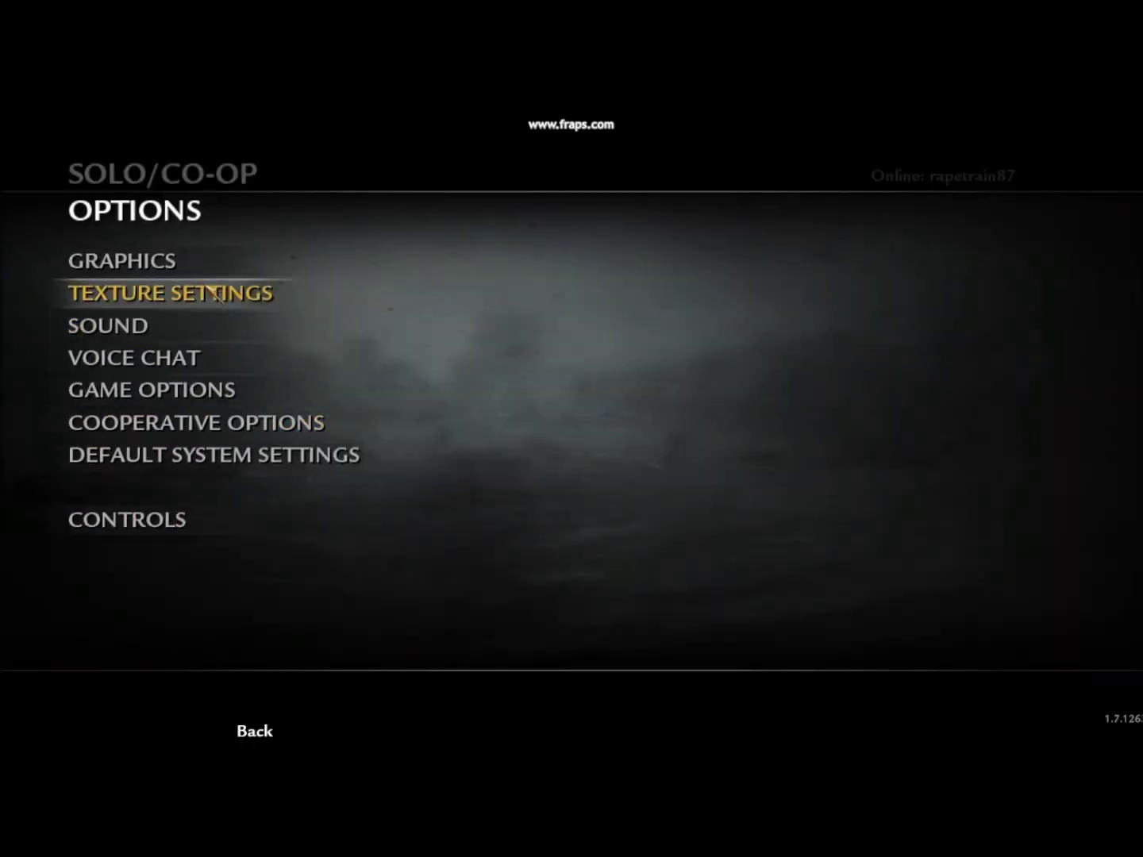
click(222, 388)
click(548, 266)
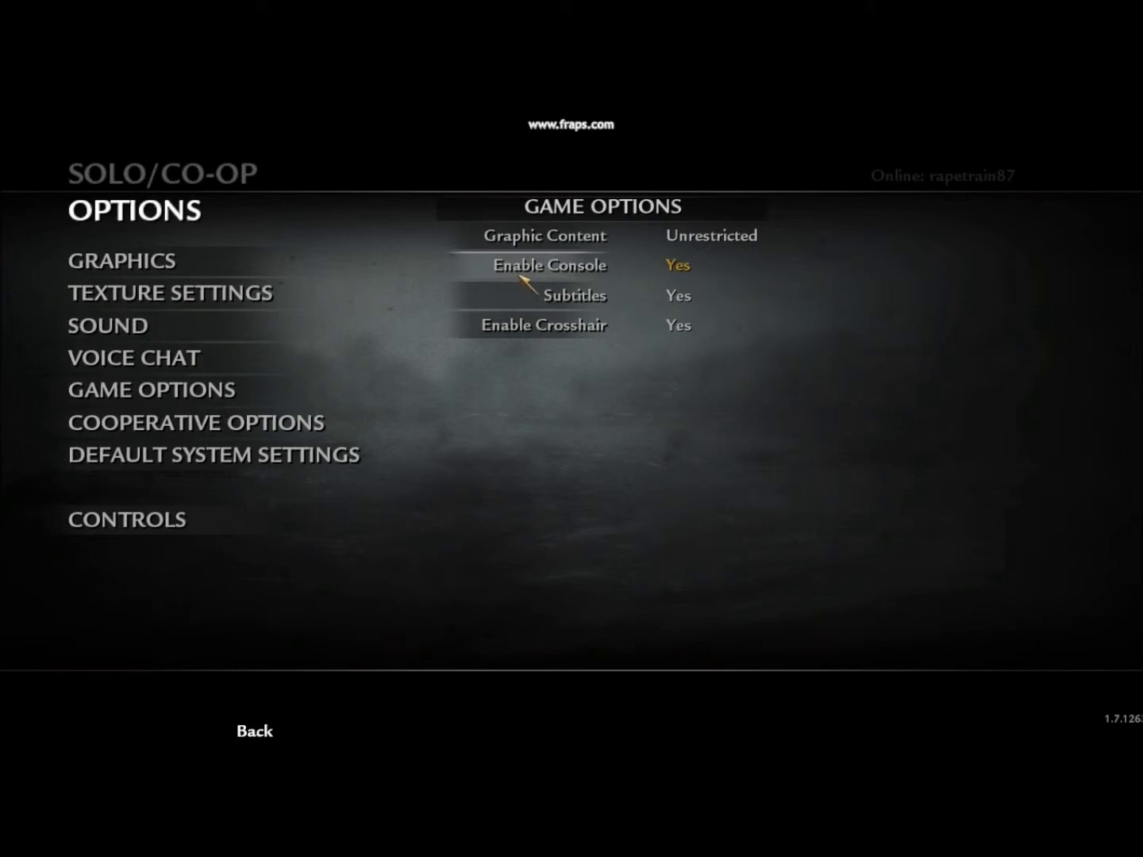
click(256, 730)
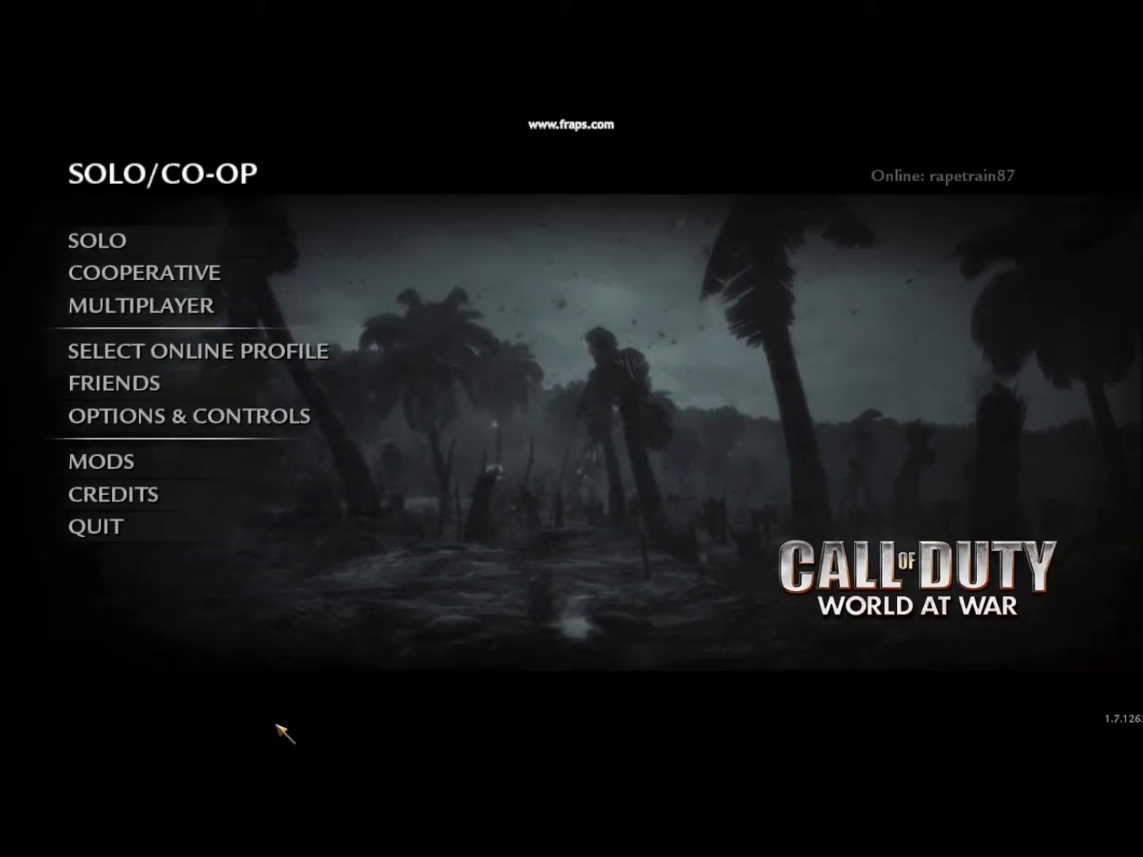
Step: Open the developer console and type devmap nazi_zombie_box
key(grave)
text(de)
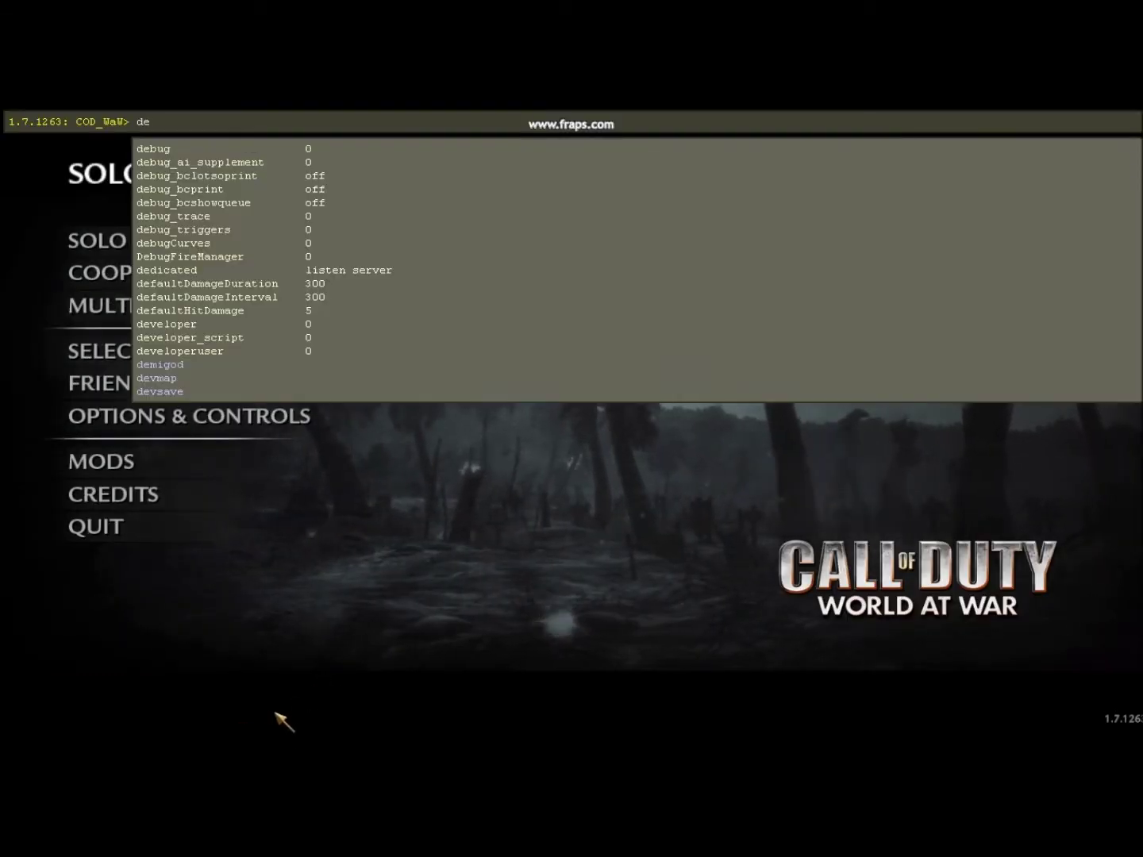
text(vmap)
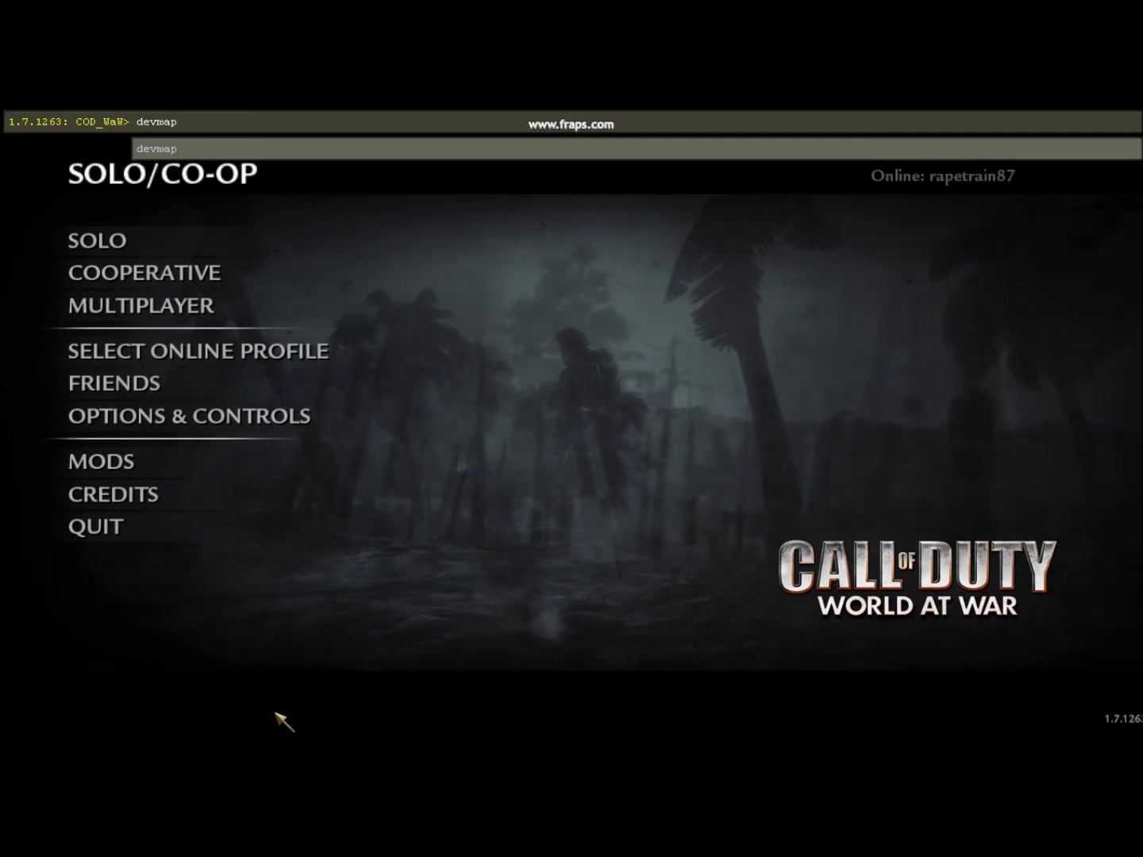
text( naz)
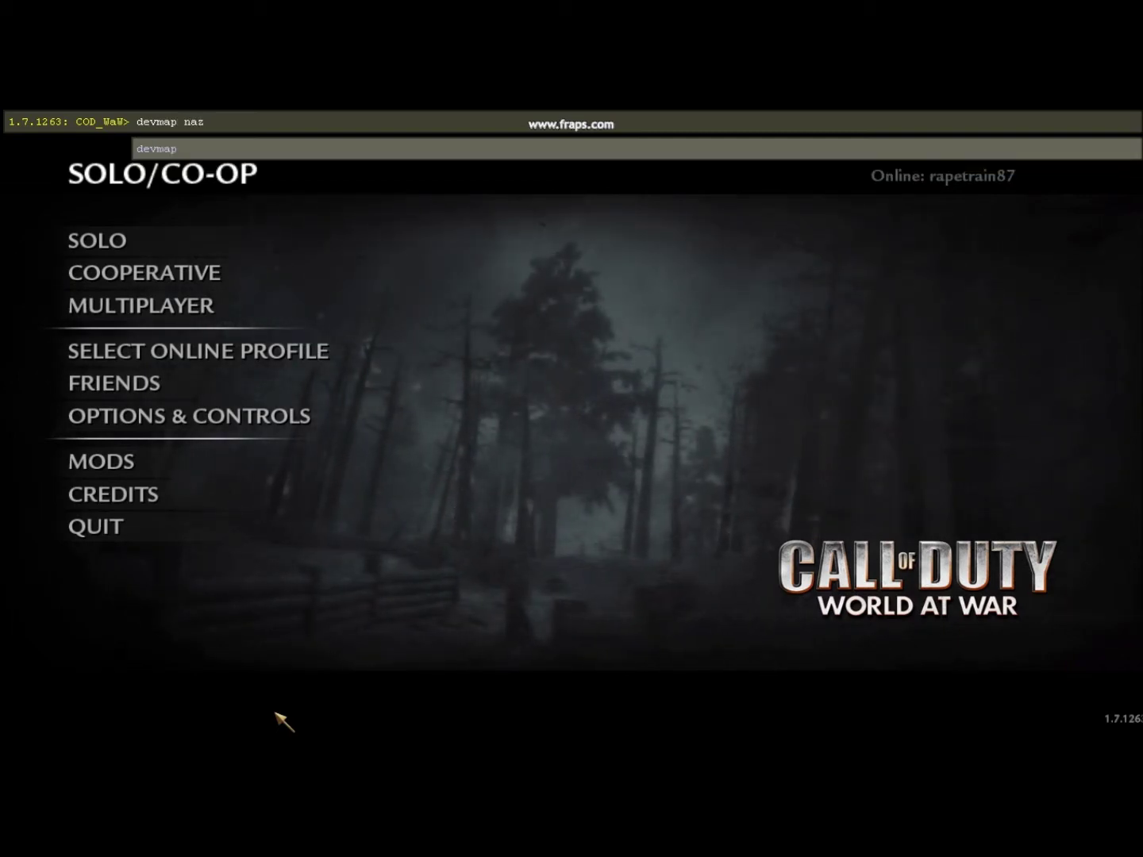
text(i)
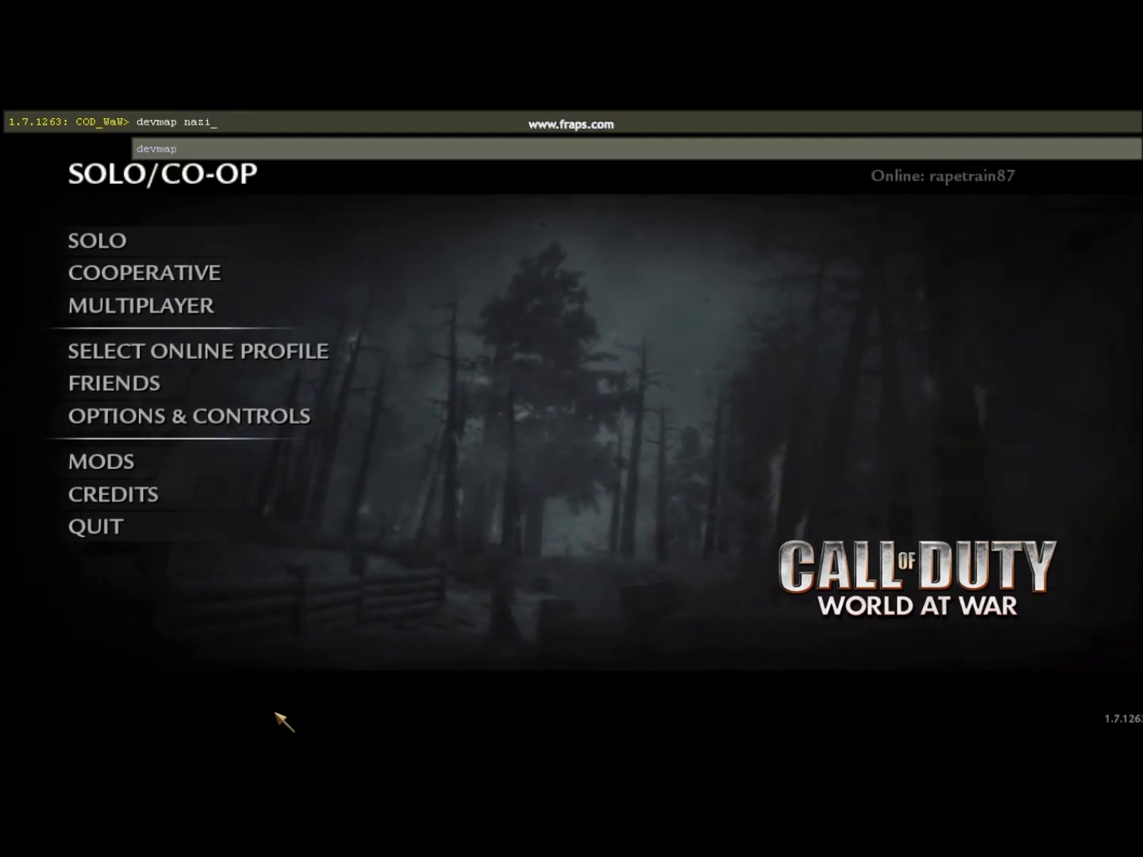
text(_zomb)
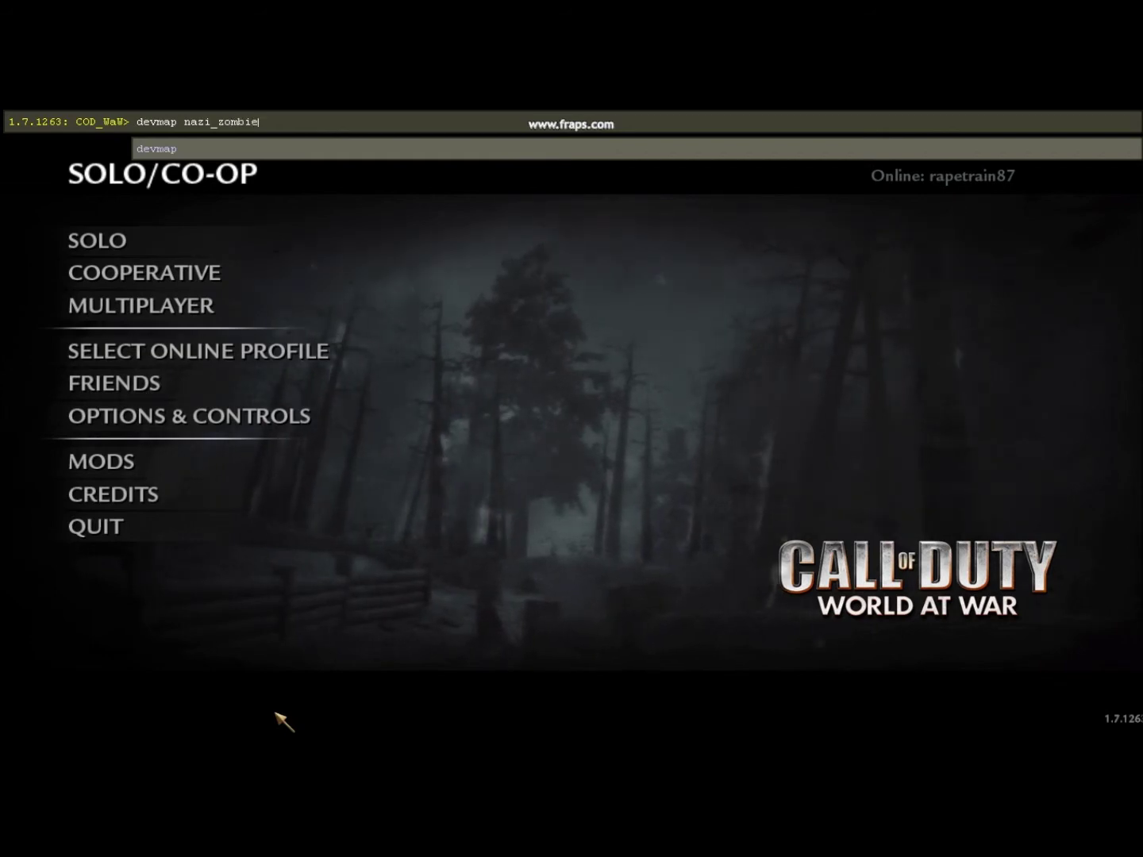
text(ie_)
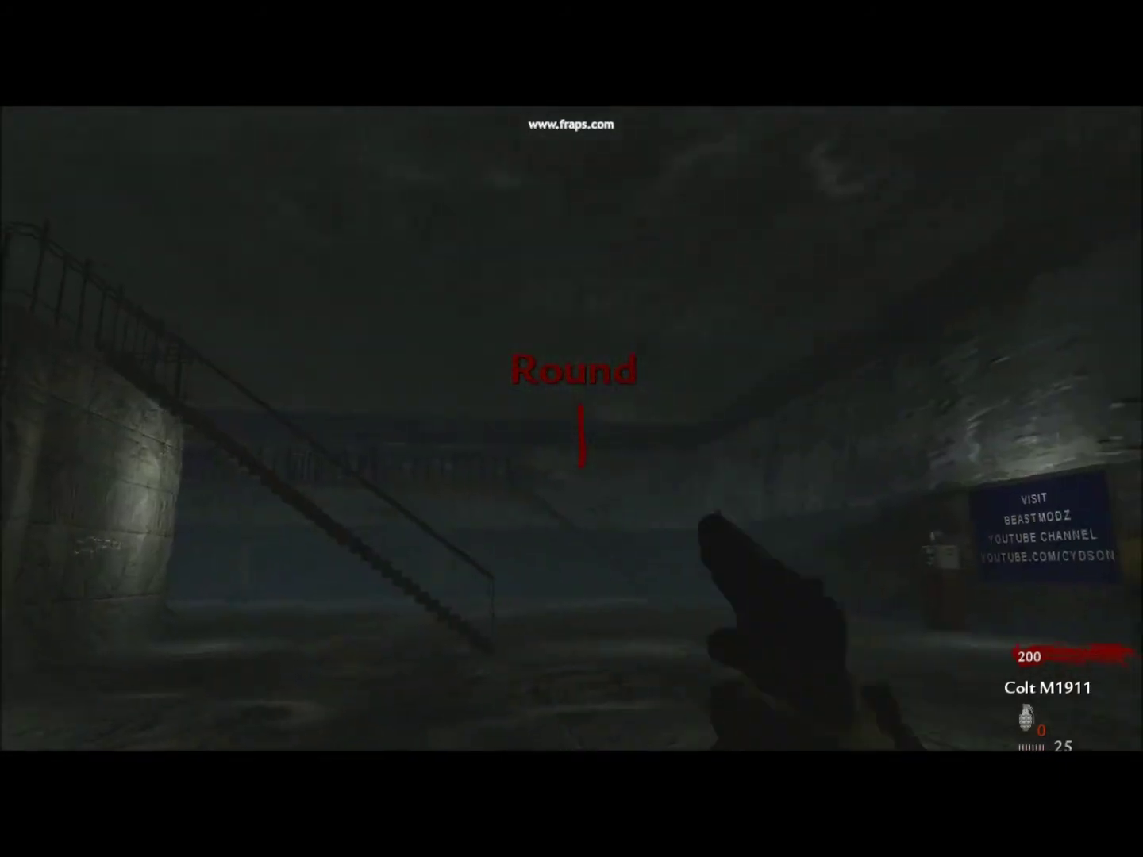
Step: Aim the Colt M1911, walk toward the staircase, and reload the pistol
right_click(571, 428)
key(w)
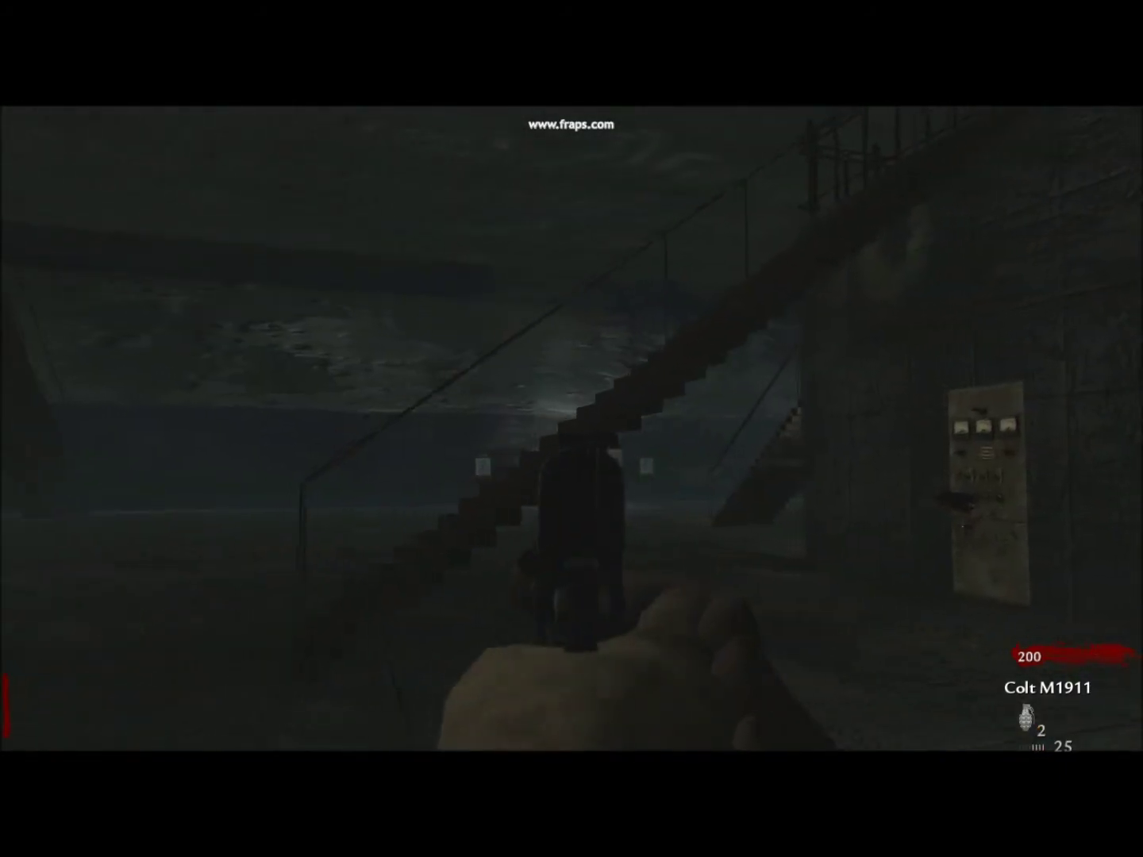
key(r)
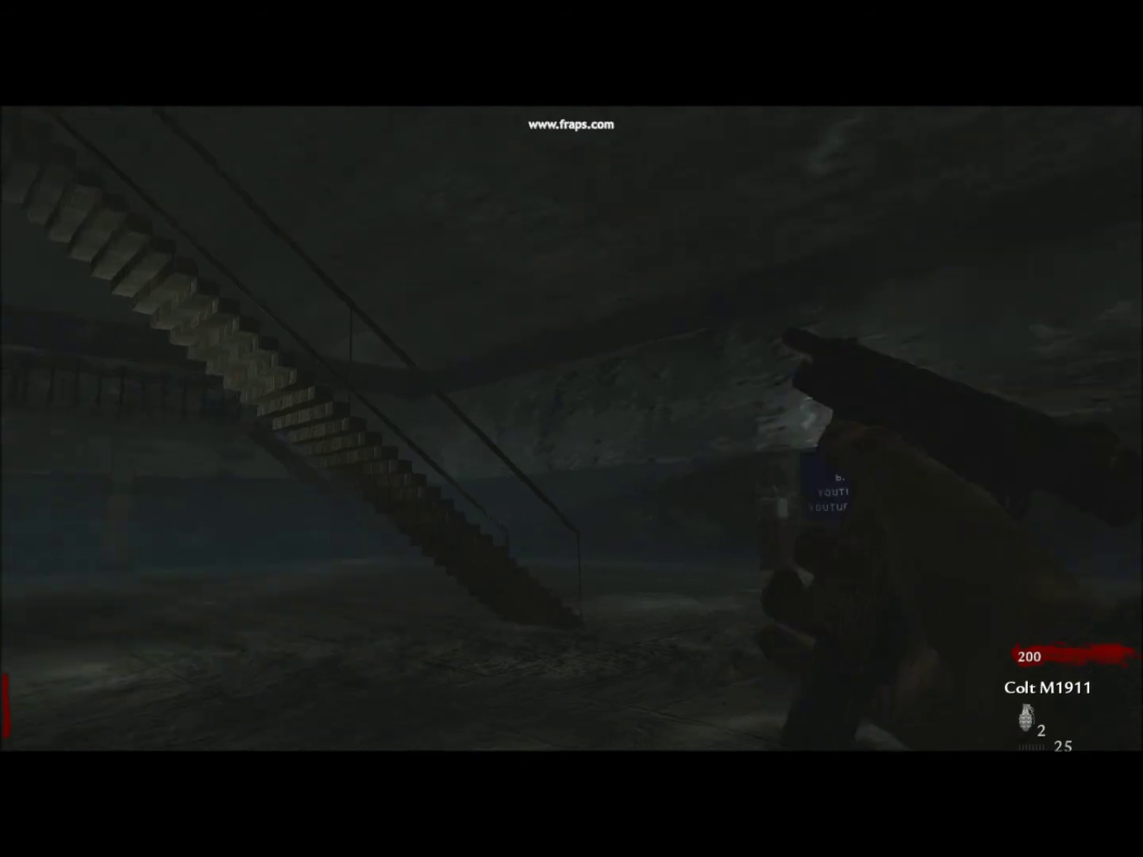